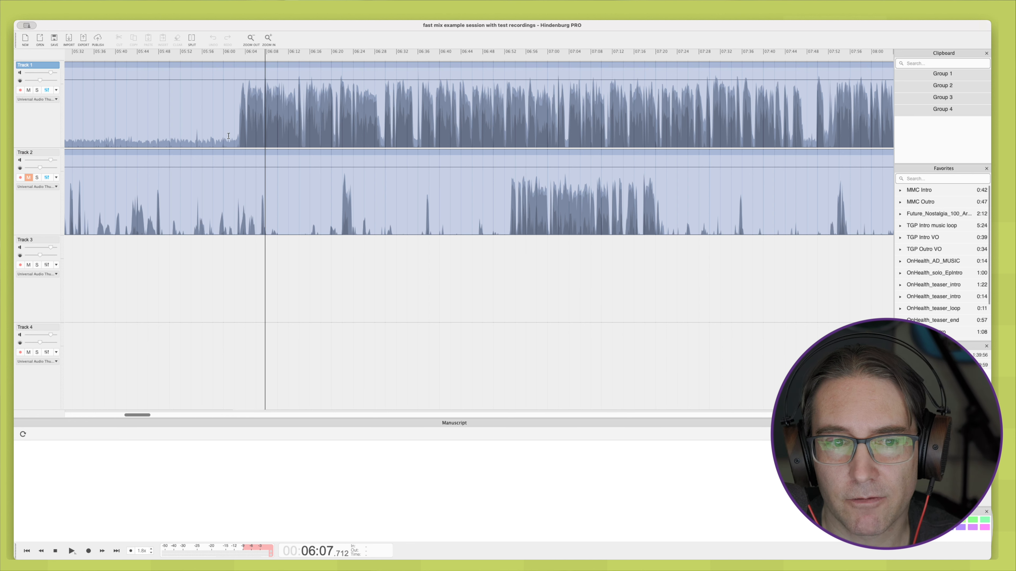
Step: Enable dxRevive Pro in Track 1's effects chain and open it, placing its window clear of Track 1's waveform
left_click(47, 91)
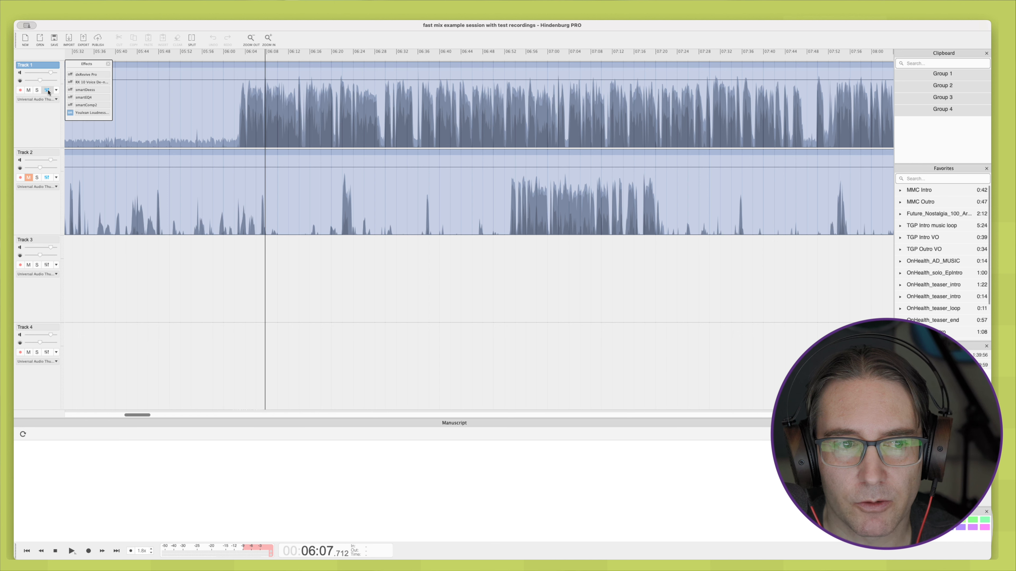
left_click(85, 76)
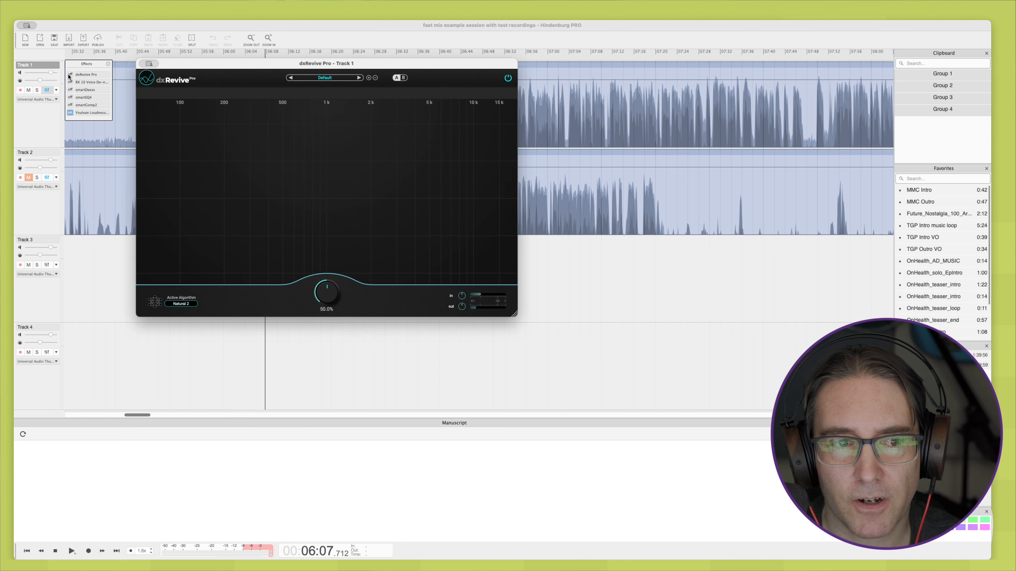
left_click(70, 75)
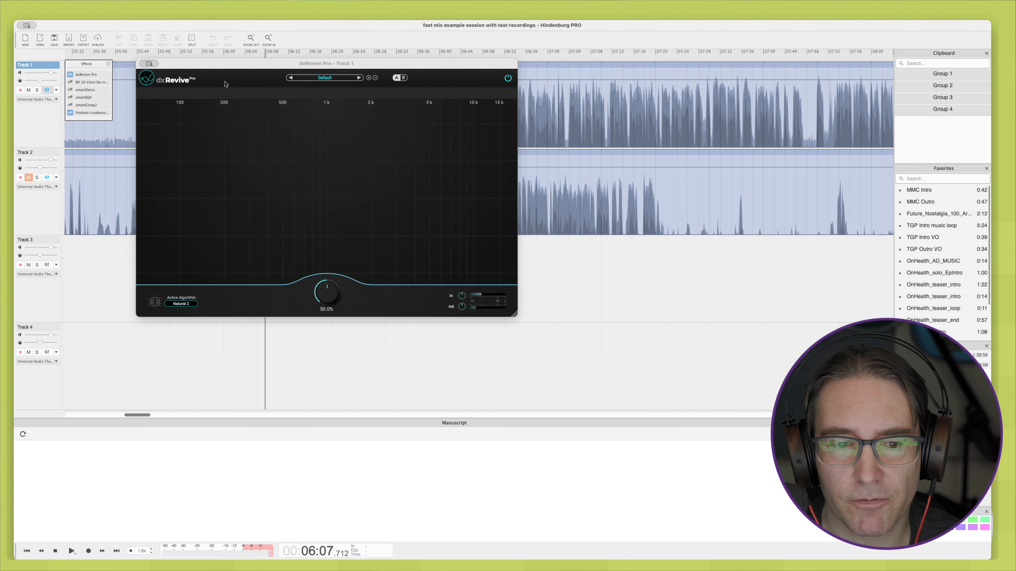
left_click_drag(243, 61, 239, 189)
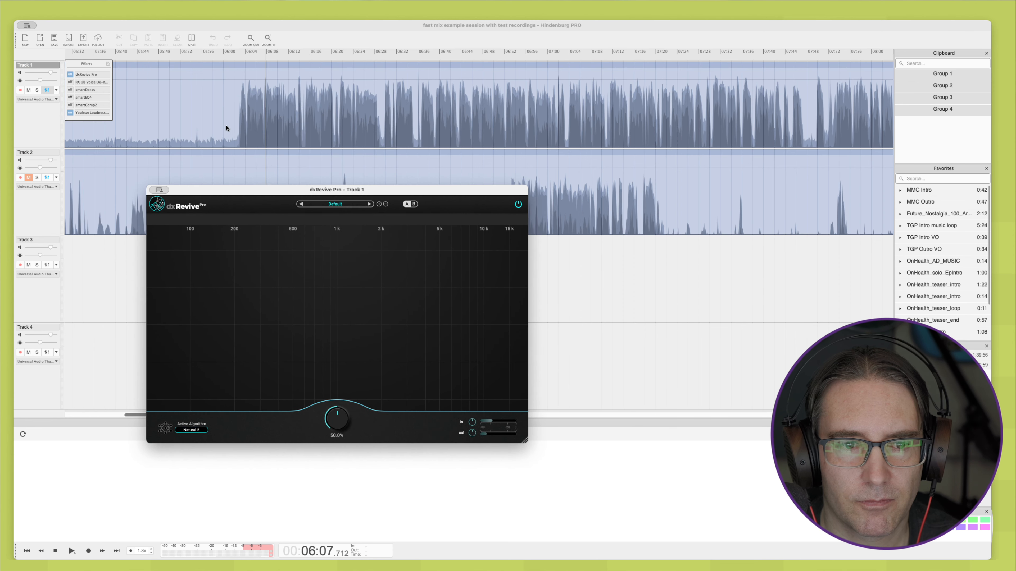
Step: While playing Track 1 from just before the speech, set dxRevive Pro's algorithm to Studio 3 and its amount to 61.1%
left_click(218, 135)
key("space")
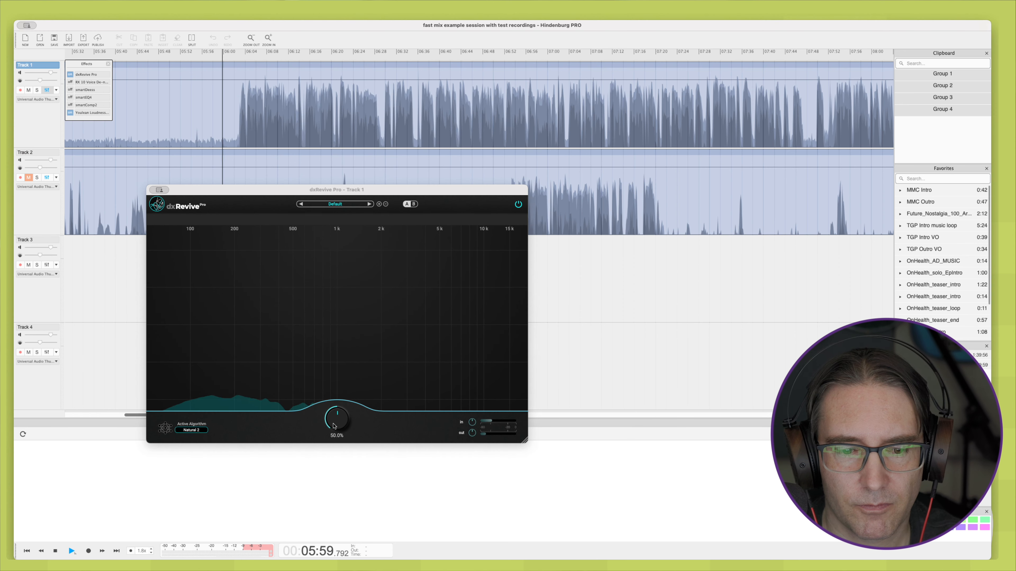
left_click(192, 430)
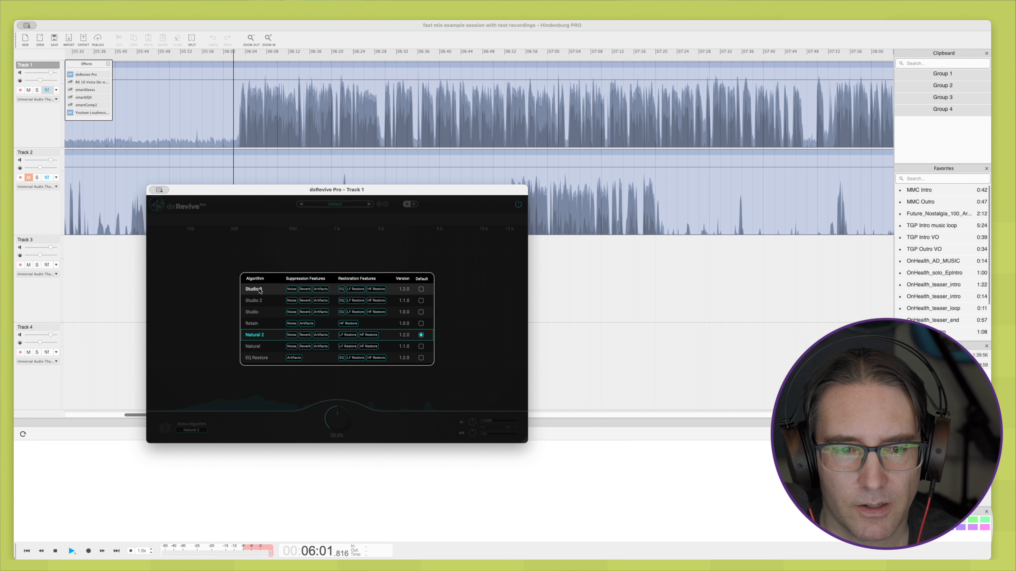
left_click(268, 289)
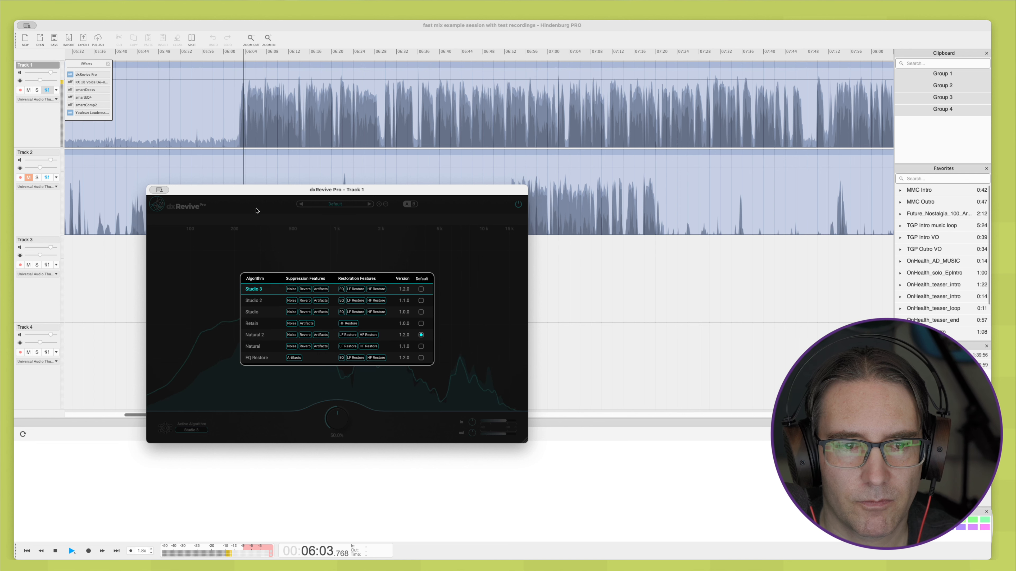
left_click(232, 145)
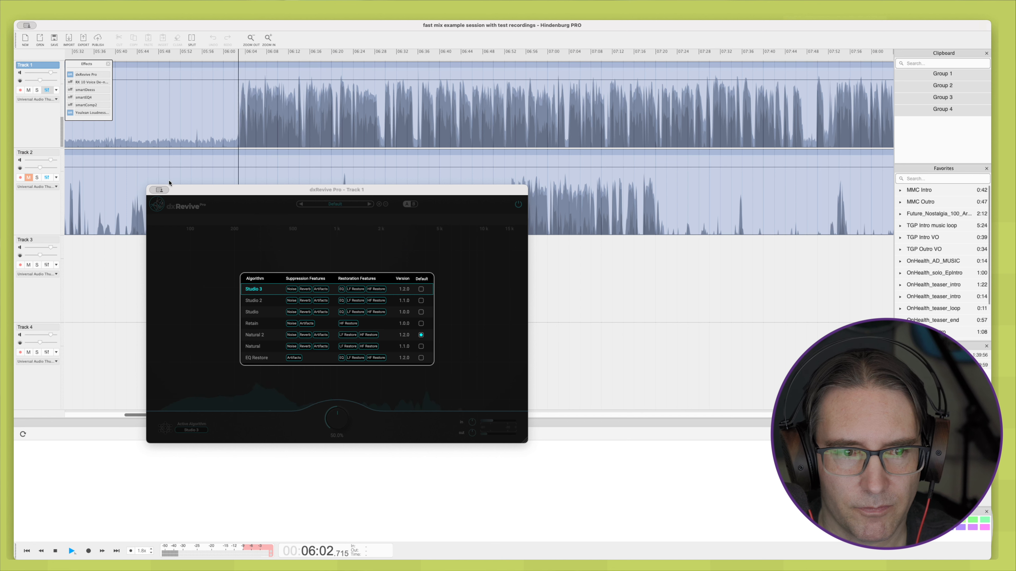
left_click(176, 206)
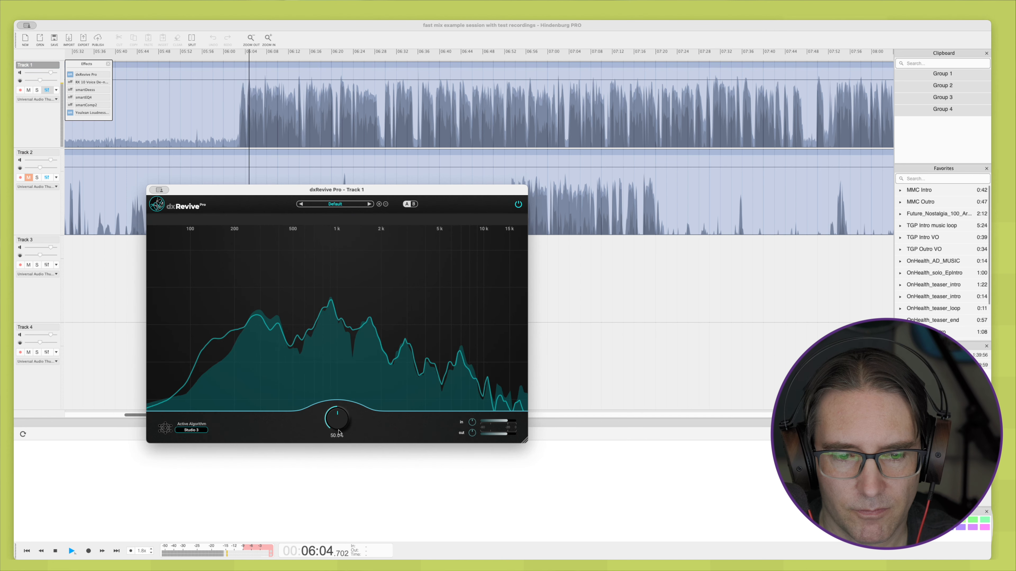
left_click_drag(339, 423, 342, 411)
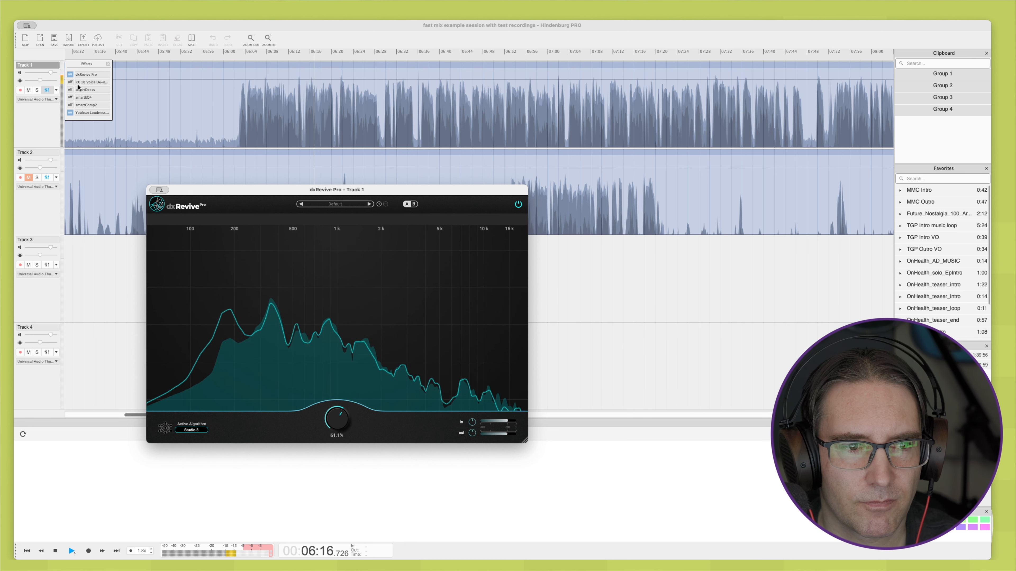
Step: Enable smartEQ4 on Track 1 and open it with playback stopped, placing its window clear of Track 1's waveform
left_click(70, 98)
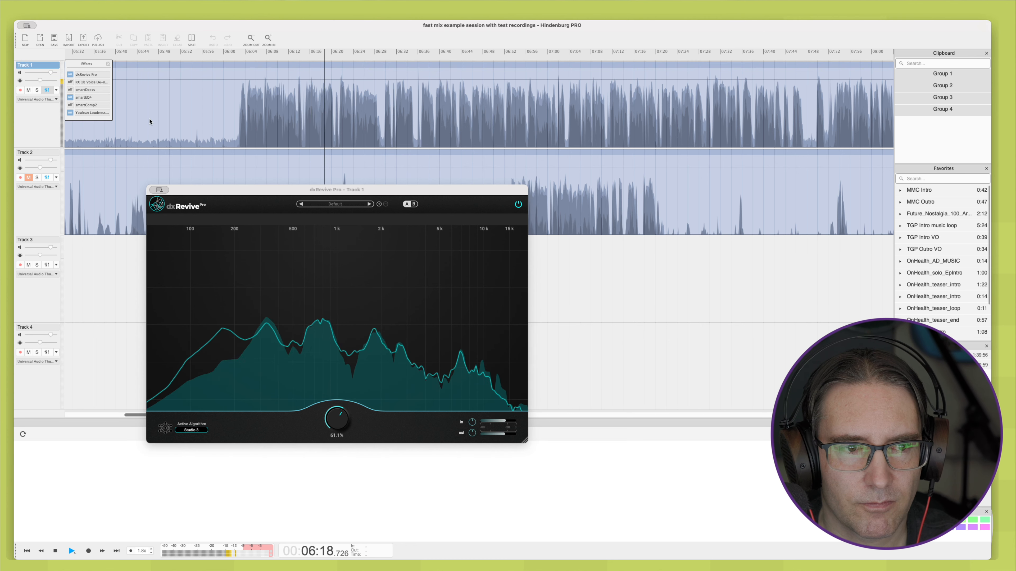
key("space")
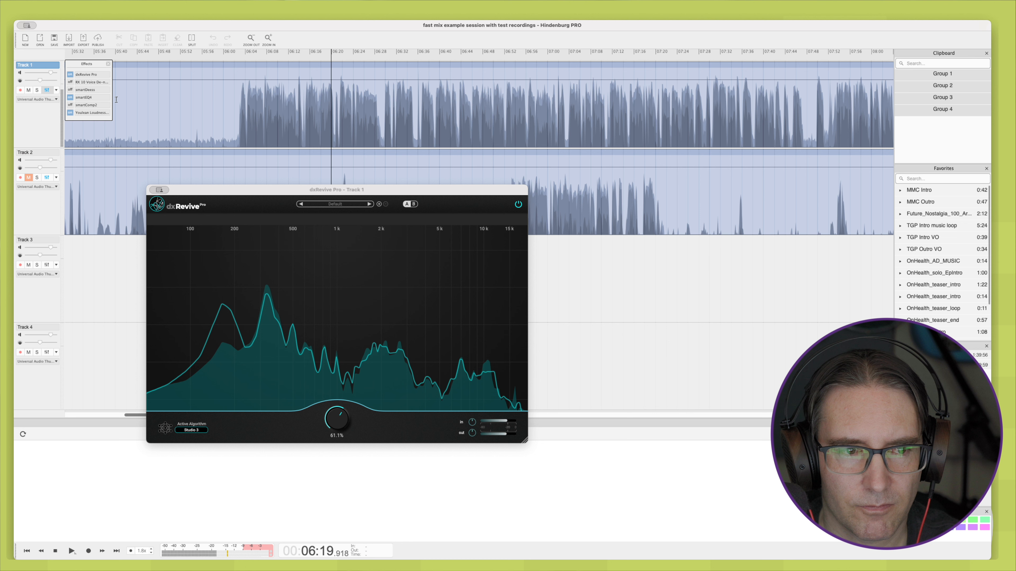
double_click(84, 97)
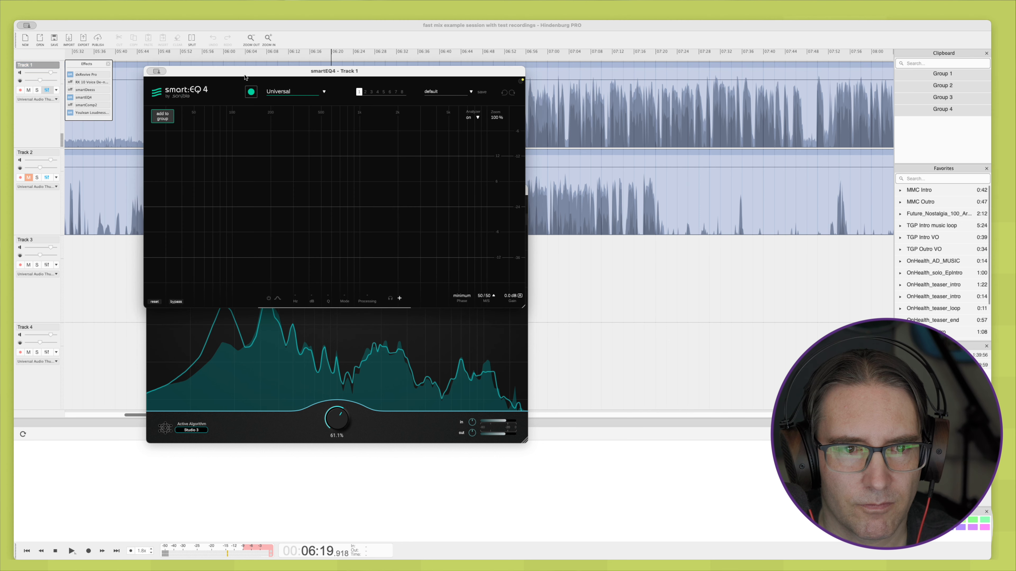
left_click_drag(245, 77, 379, 202)
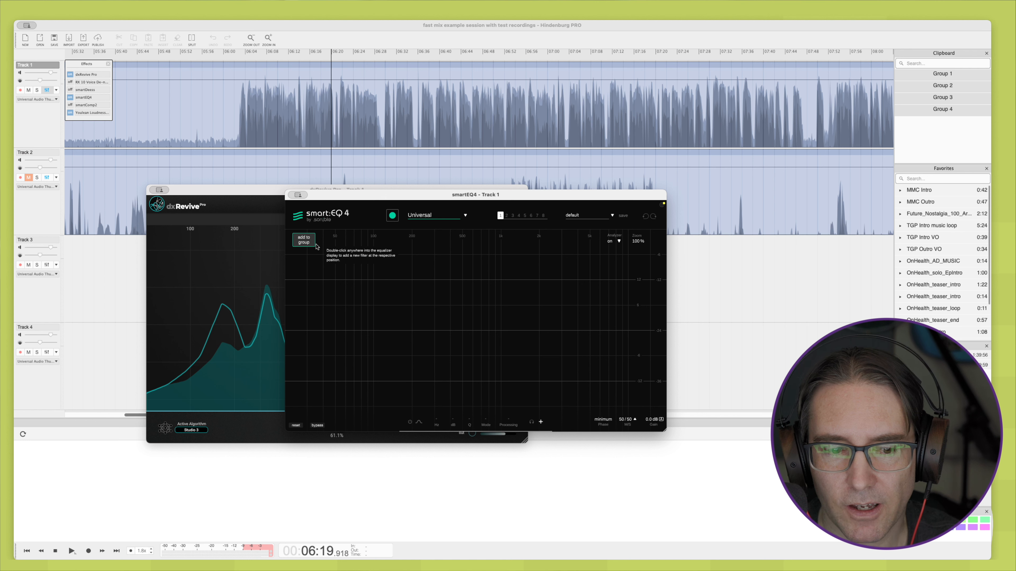
Step: Set smartEQ4's profile to Speech | High and have it learn from Track 1's speech during playback
left_click(413, 218)
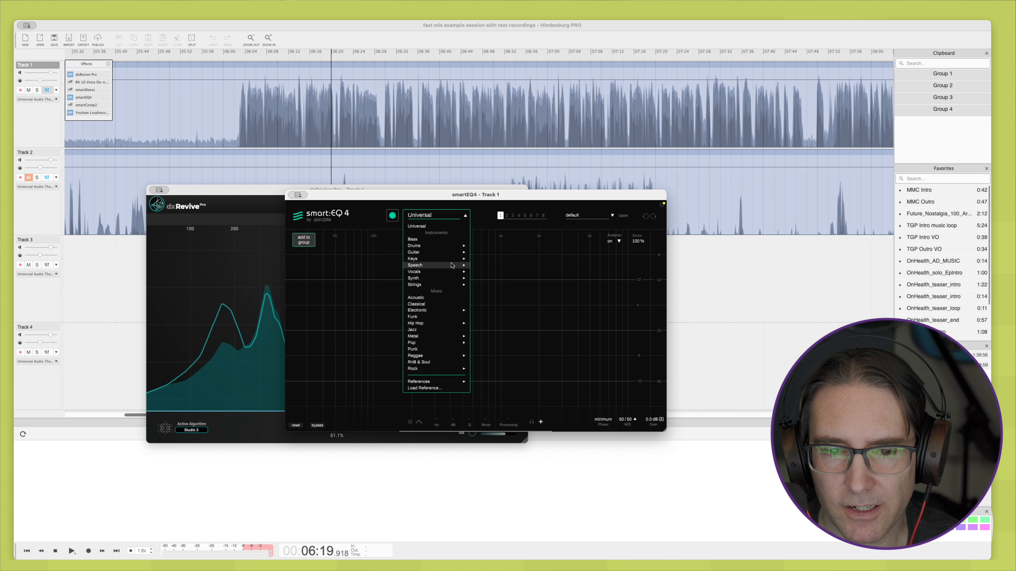
mouse_move(442, 264)
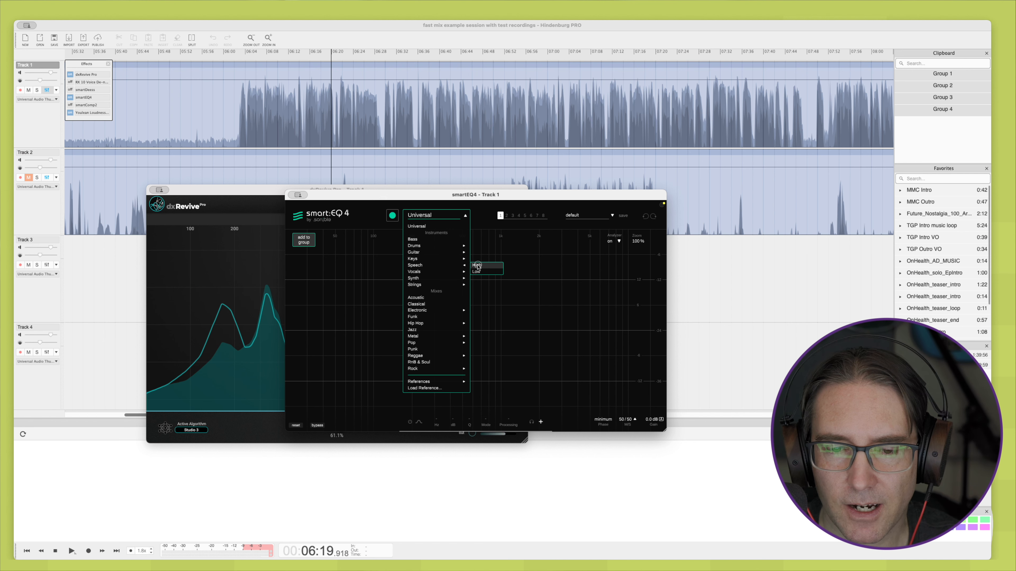
left_click(477, 266)
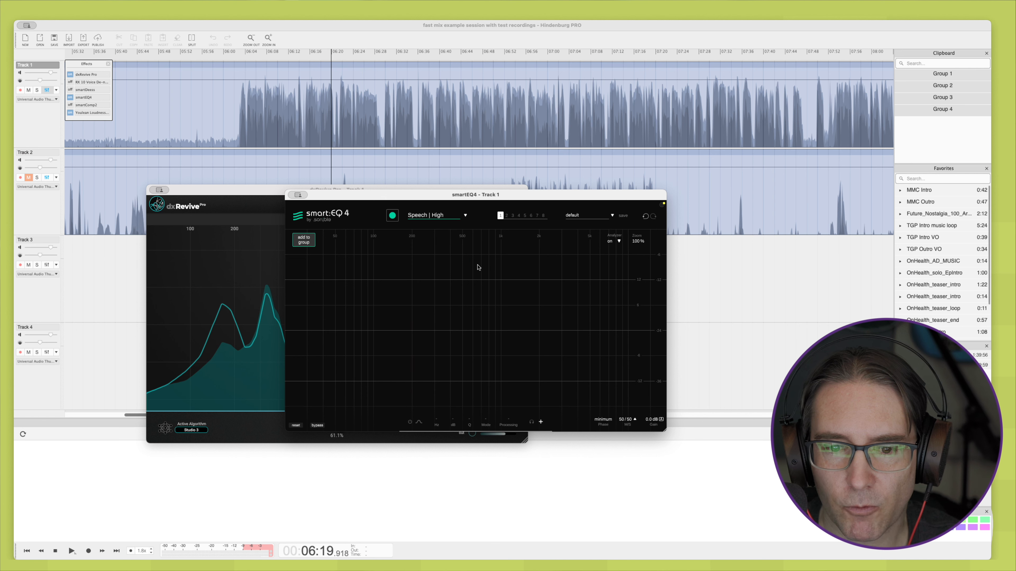
left_click(392, 216)
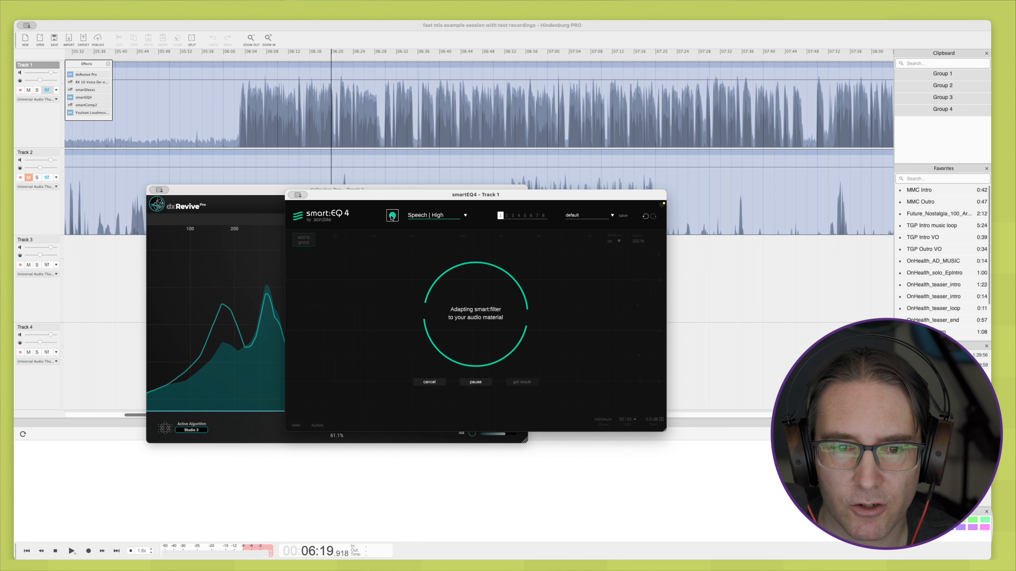
left_click(239, 143)
key("space")
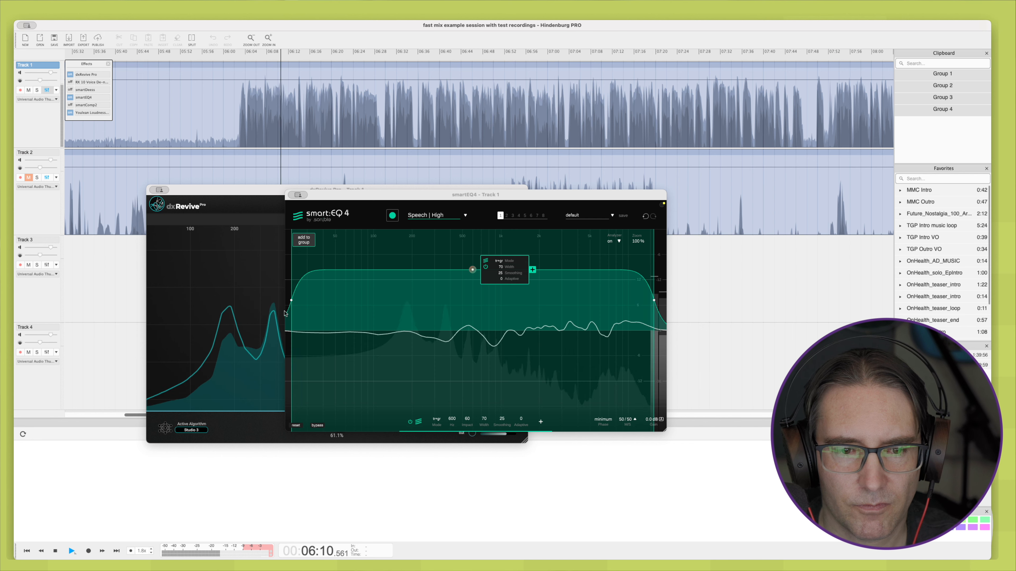
key("space")
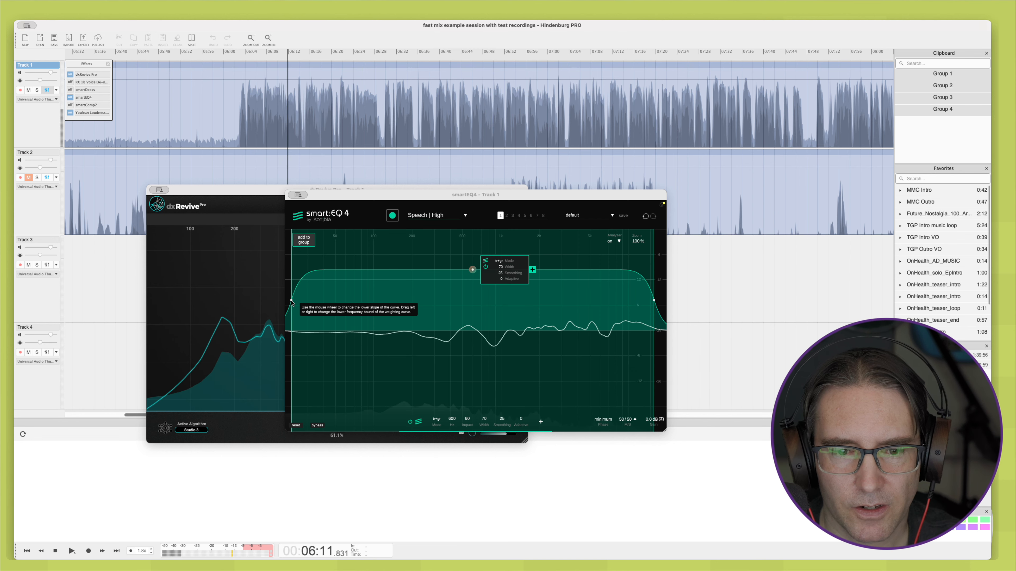
Step: Raise the smart filter's lower frequency bound to about 100 Hz and add a low-cut filter at 65 Hz and -6.0 dB
left_click_drag(291, 303, 373, 303)
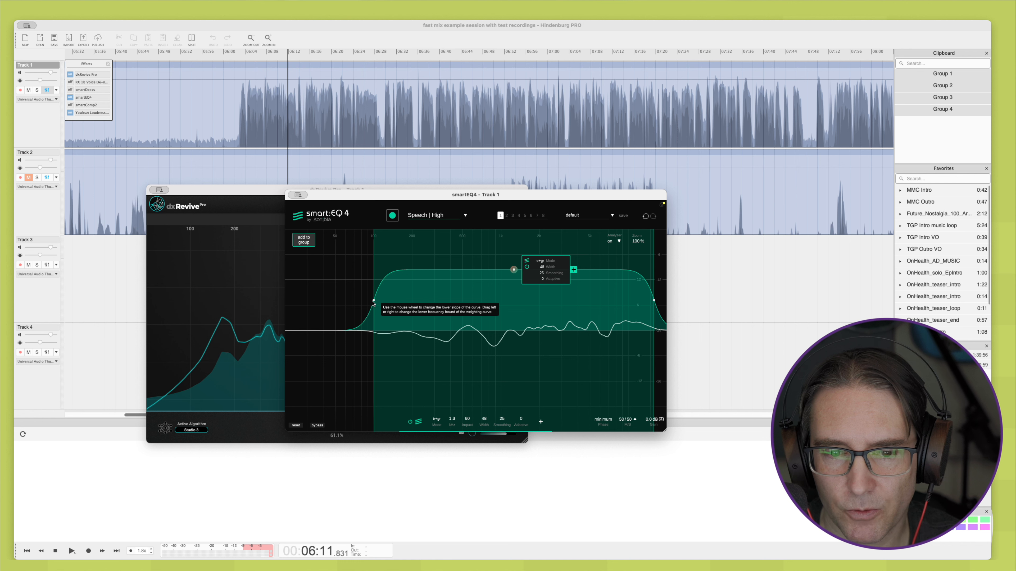
double_click(338, 332)
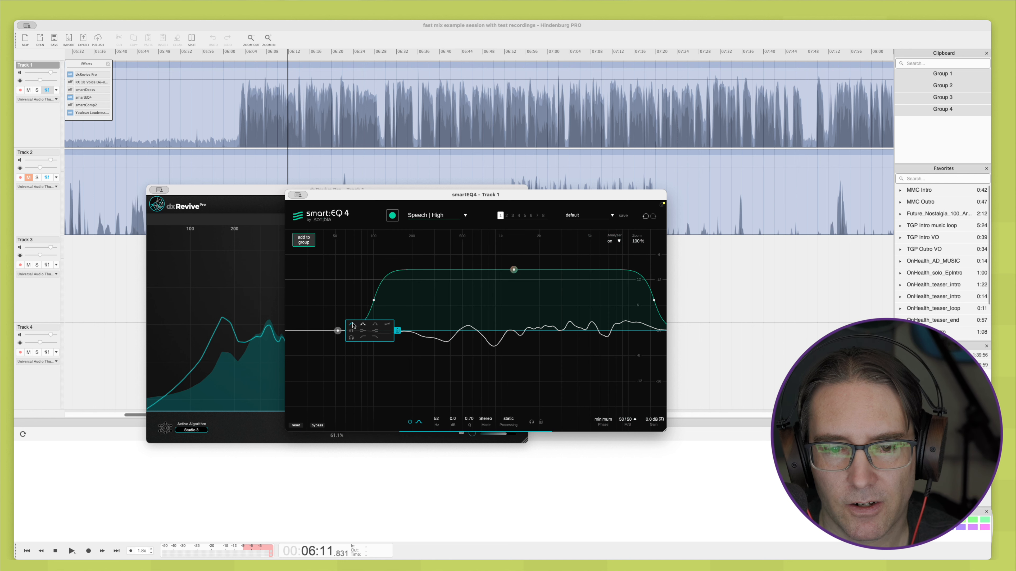
left_click(364, 339)
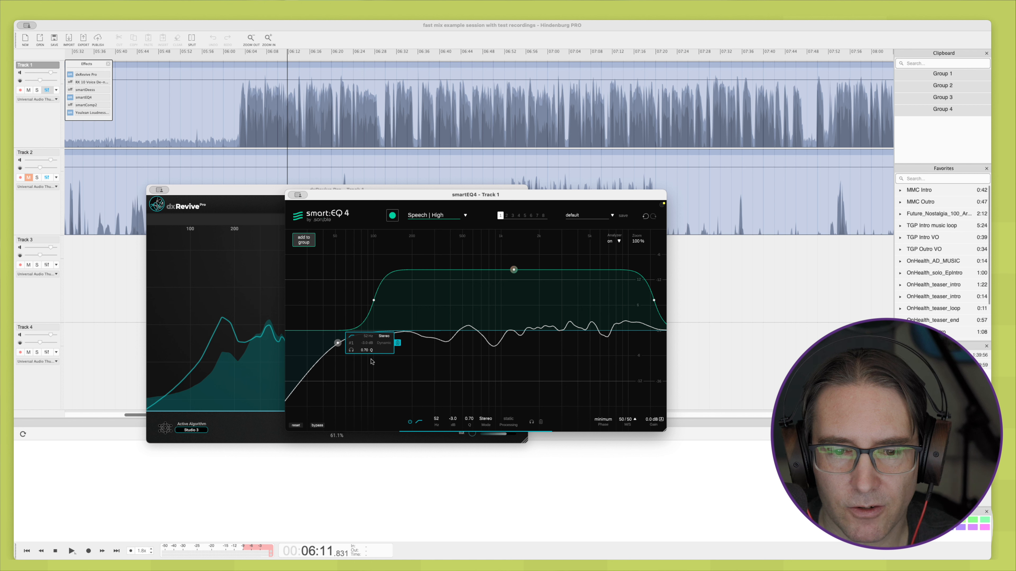
mouse_move(453, 419)
left_mouse_down()
mouse_move(453, 428)
mouse_move(437, 416)
left_mouse_up()
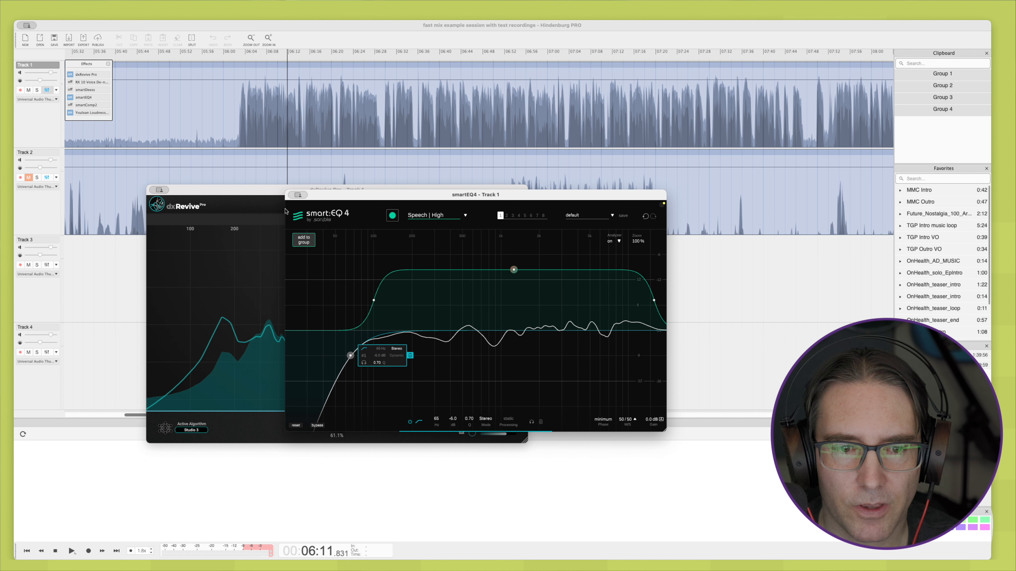
Step: Close the smartEQ4 and dxRevive Pro windows and bring up smartComp2 on Track 1 with the Speech | High profile
left_click(298, 195)
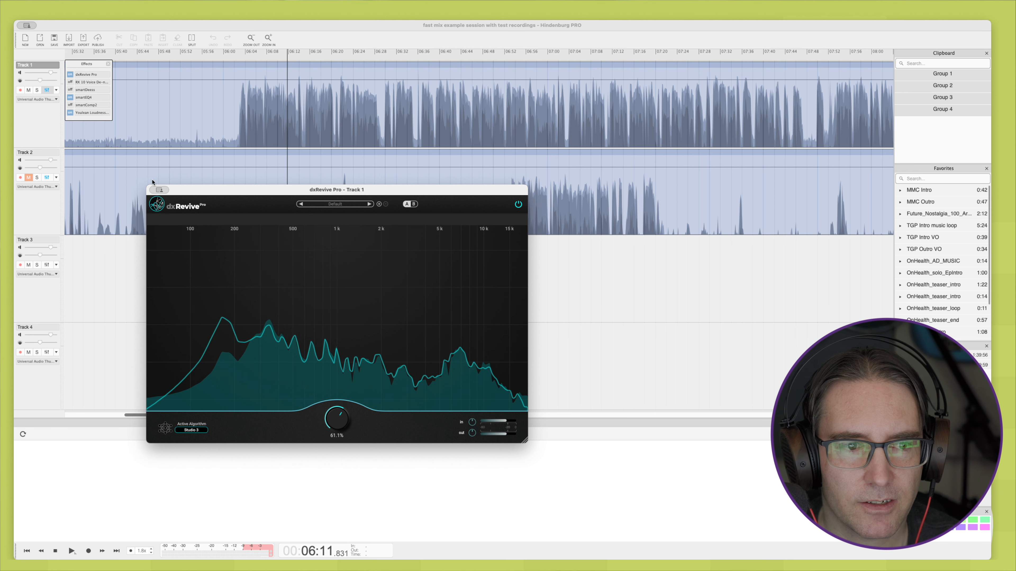
left_click(154, 189)
double_click(87, 106)
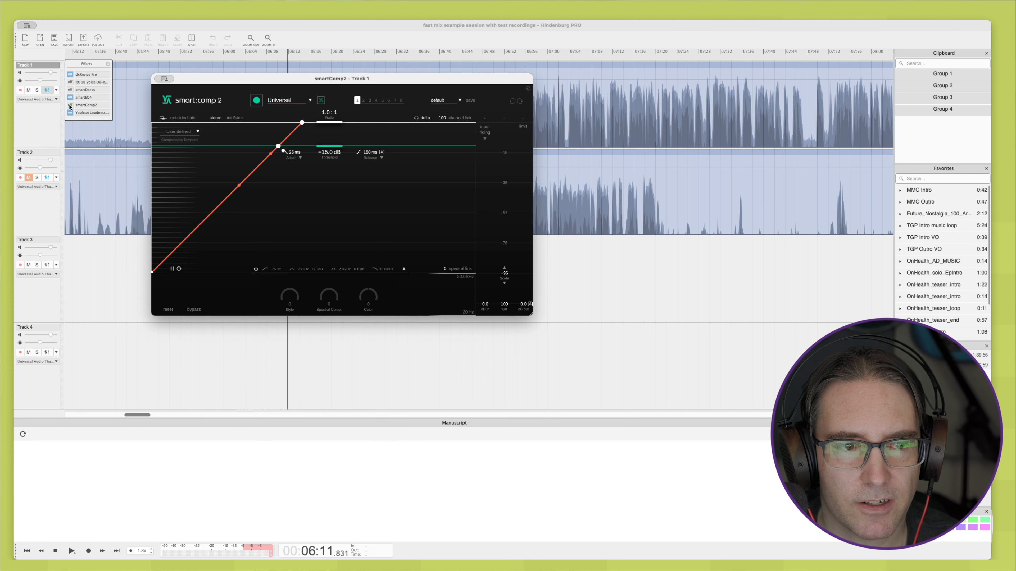
left_click(280, 103)
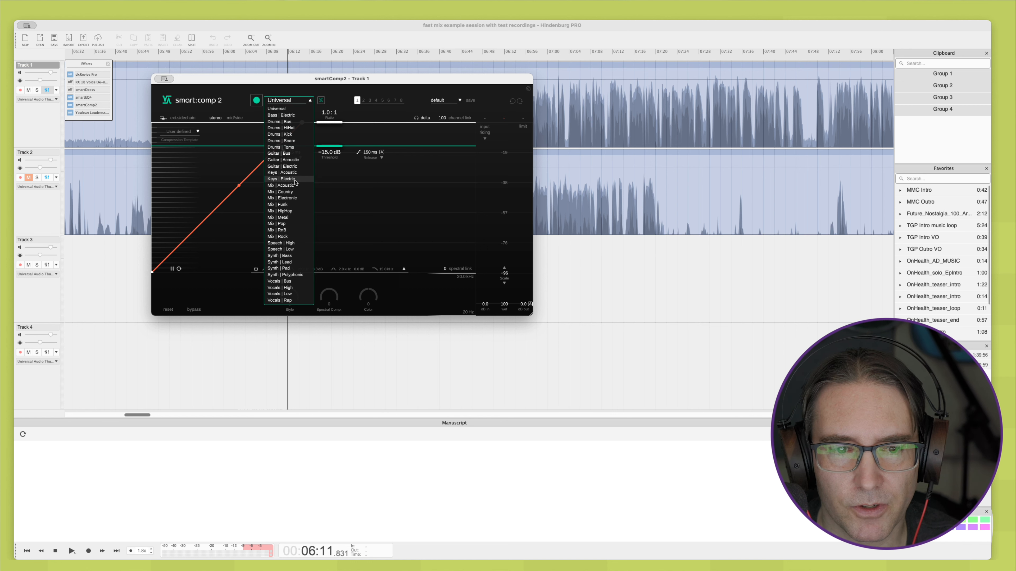
left_click(281, 243)
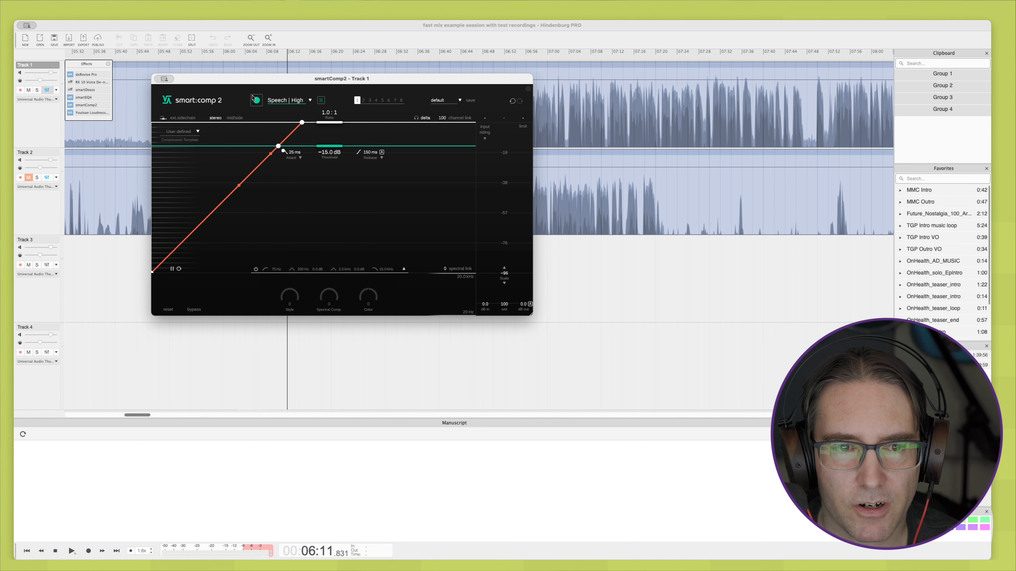
left_click_drag(260, 81, 286, 181)
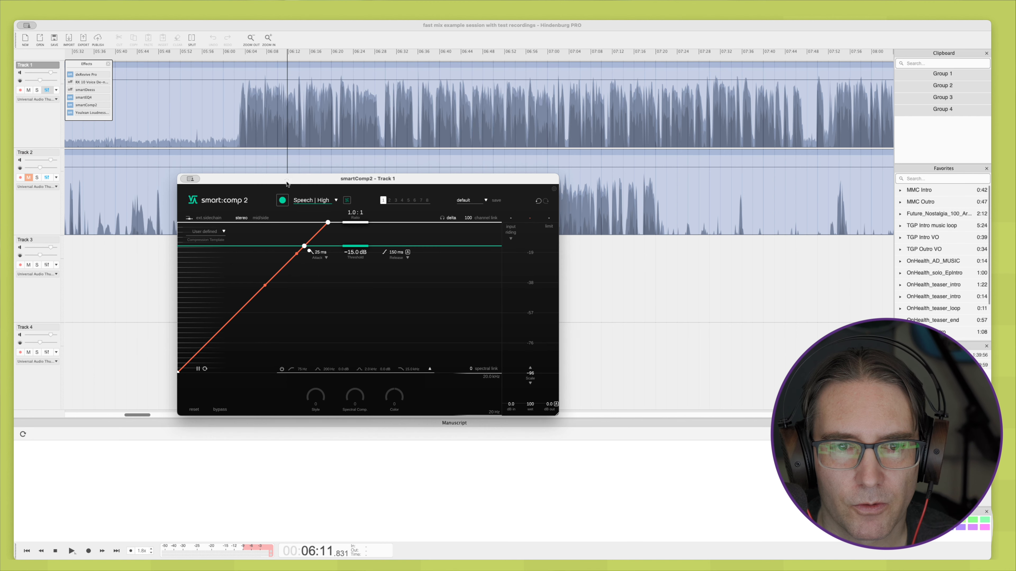
Step: Have smartComp2 learn from Track 1's speech played from about 06:12 and turn on its input riding
scroll(304, 126, "up", 3)
scroll(304, 126, "up", 2)
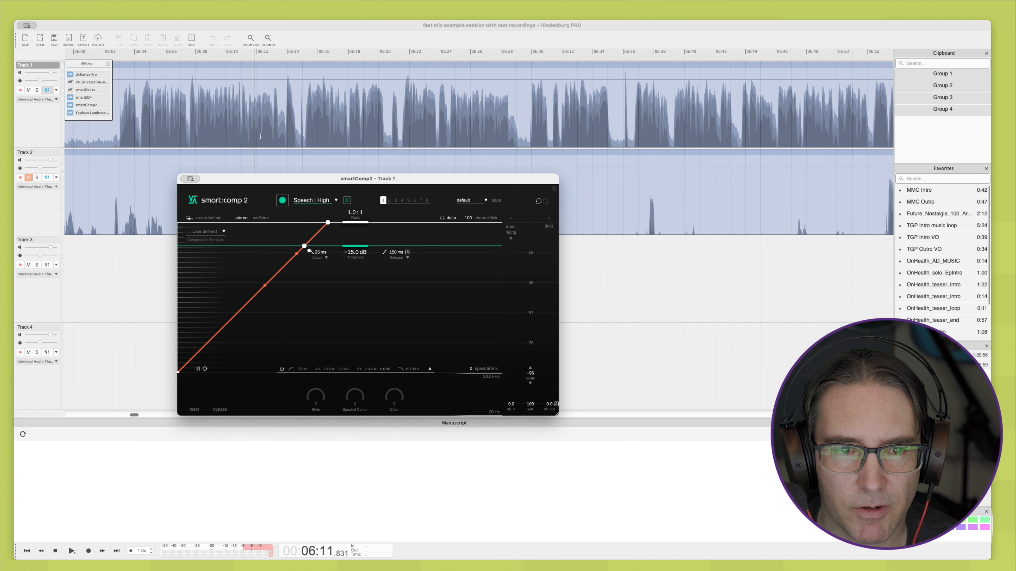
scroll(262, 136, "up", 4)
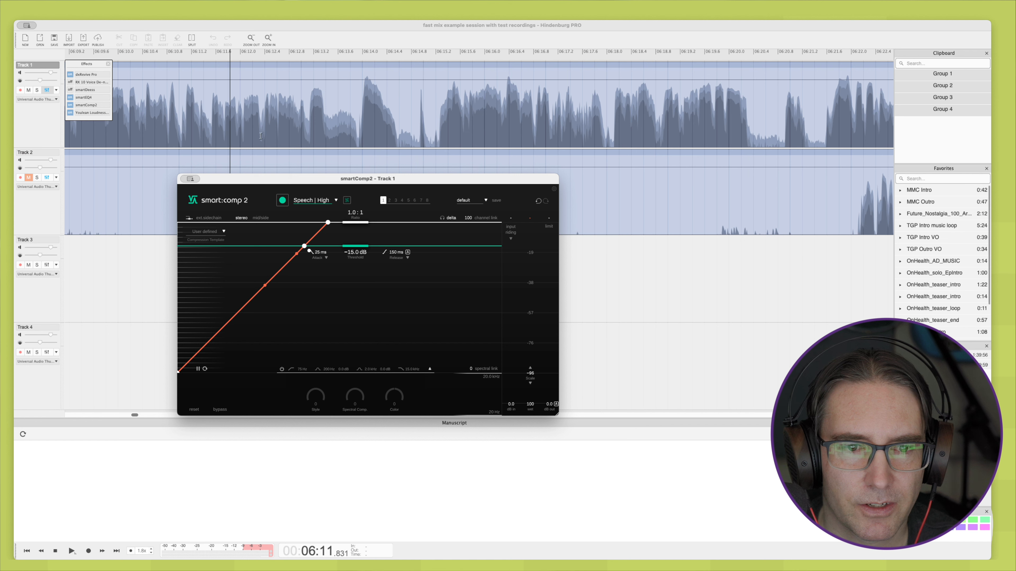
left_click(260, 136)
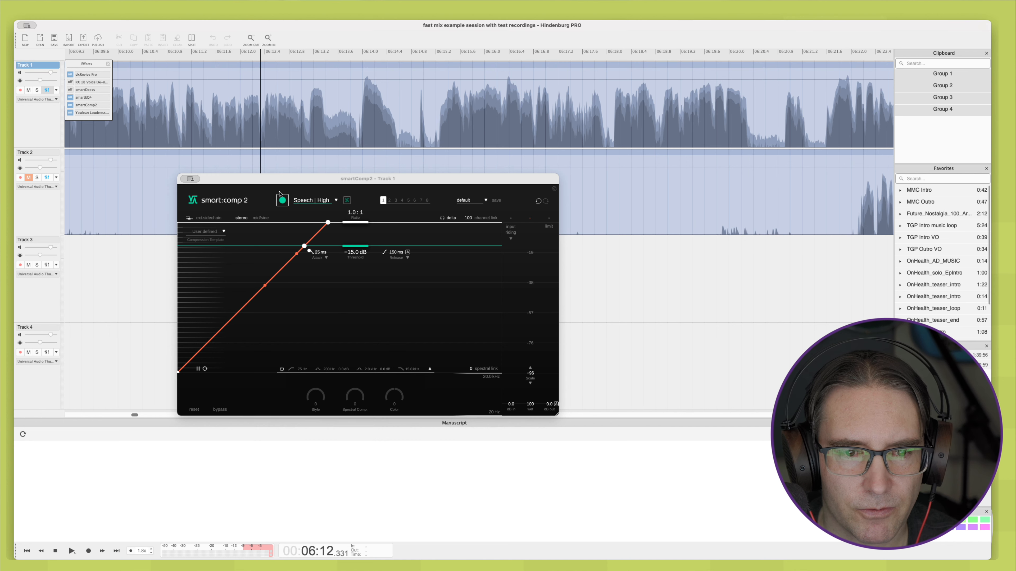
left_click(282, 200)
key("space")
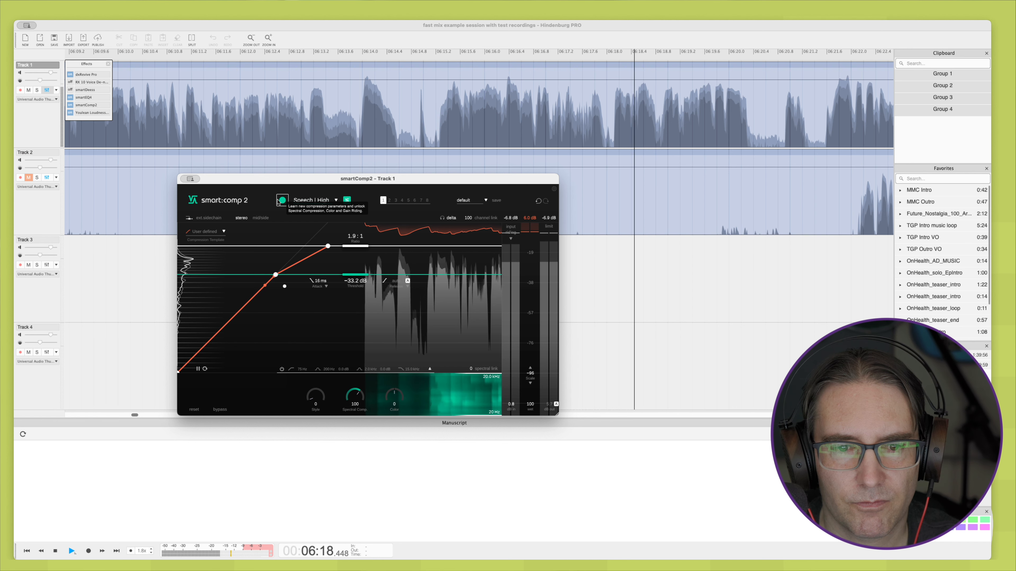
key("space")
scroll(370, 131, "down", 5)
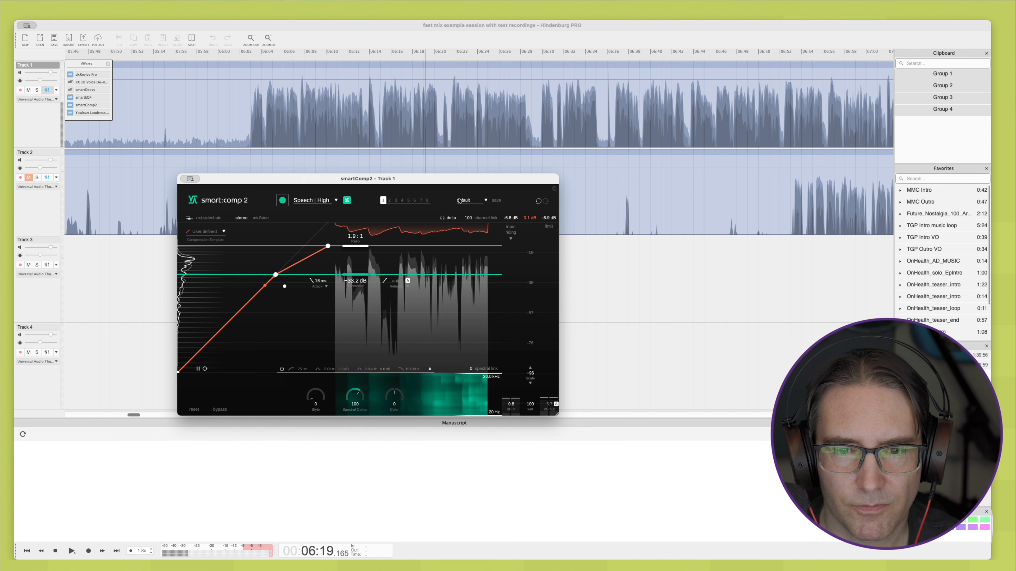
left_click(511, 228)
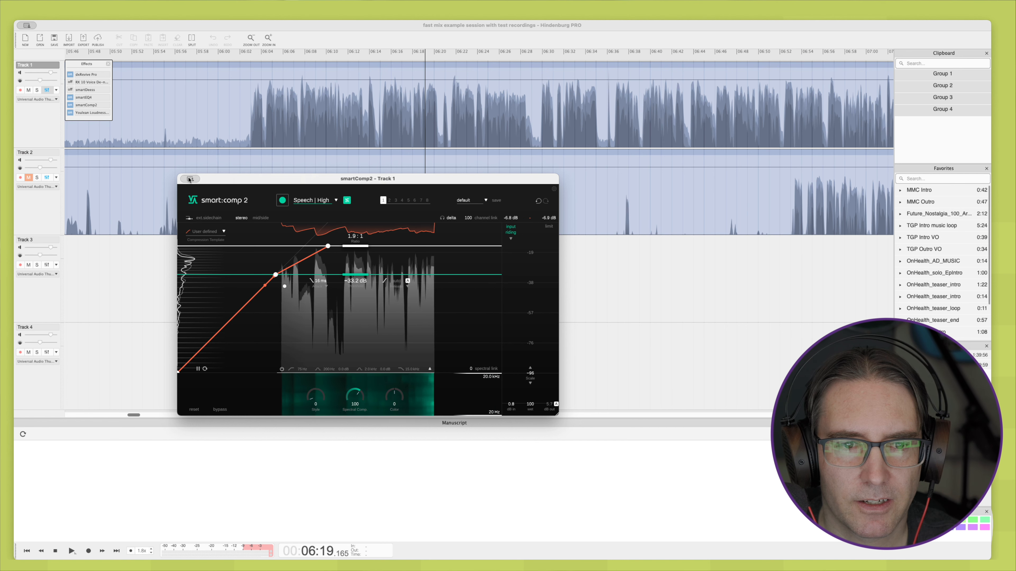
Step: Close the smartComp2 window and listen to Track 1's processed speech from about 06:01
left_click(189, 179)
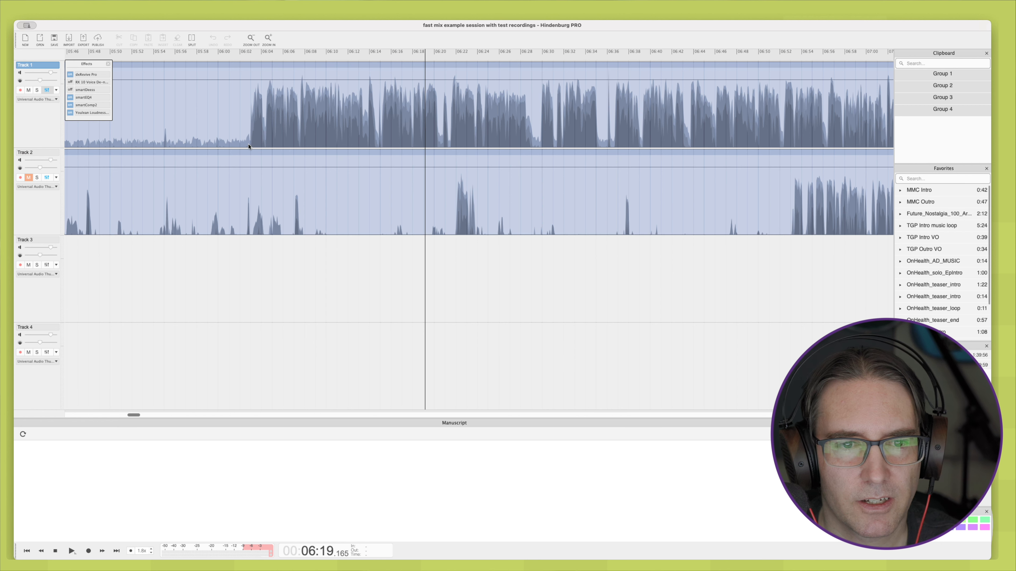
left_click(231, 141)
scroll(247, 146, "up", 5)
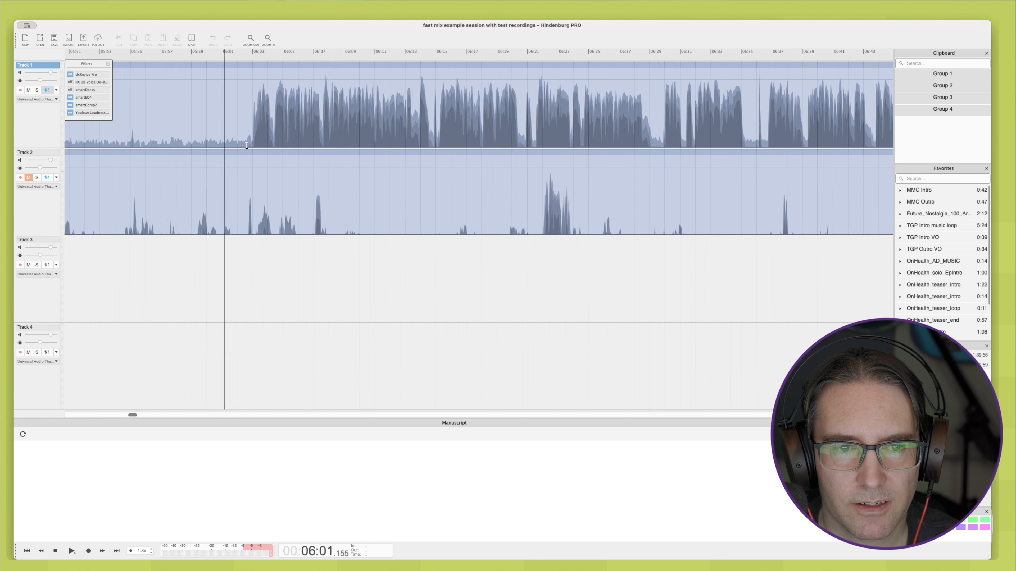
key("space")
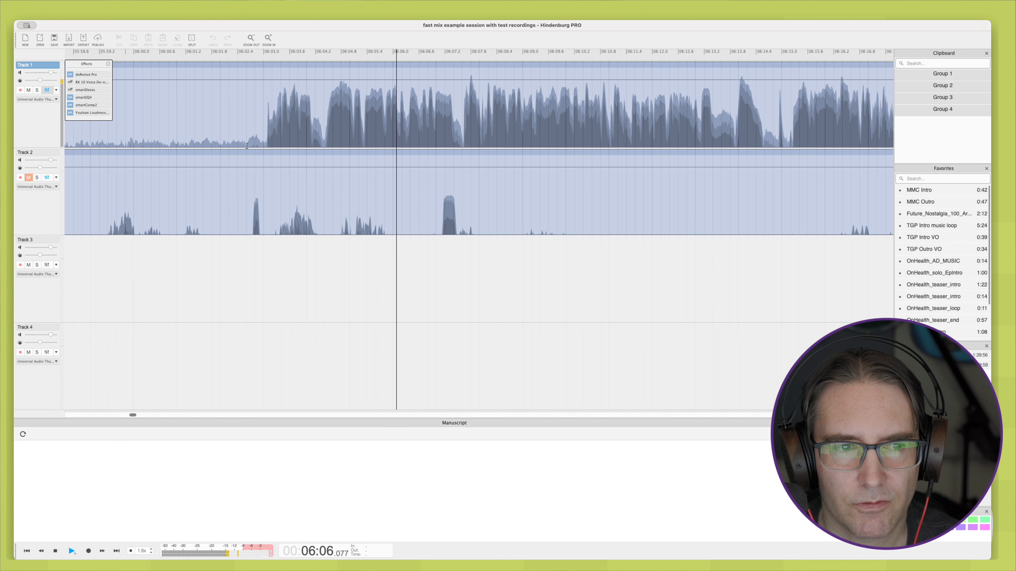
key("space")
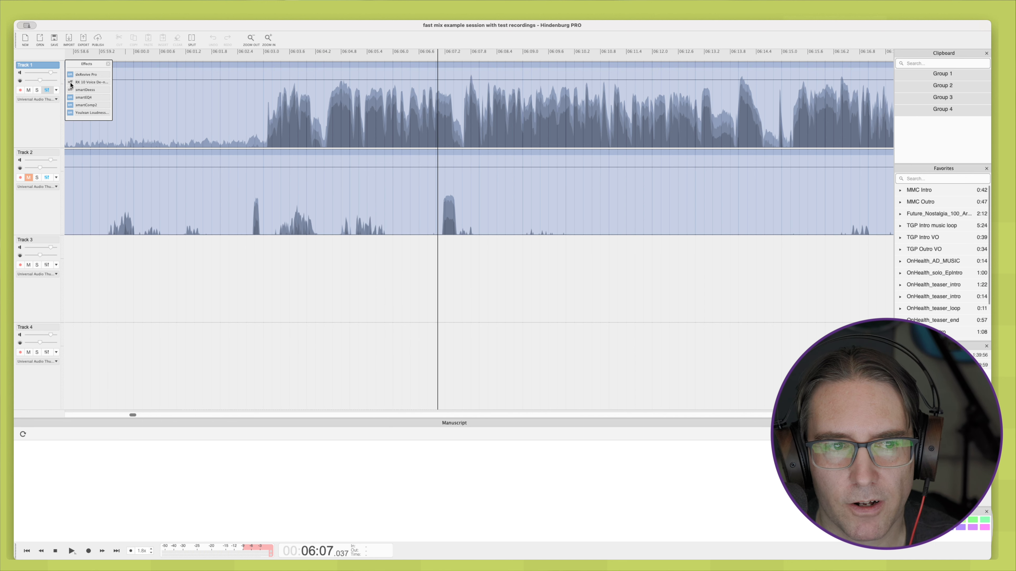
Step: Turn on RX 10 Voice De-noise on Track 1 and set its reduction to 8.0 dB during playback from about 06:02
left_click(87, 83)
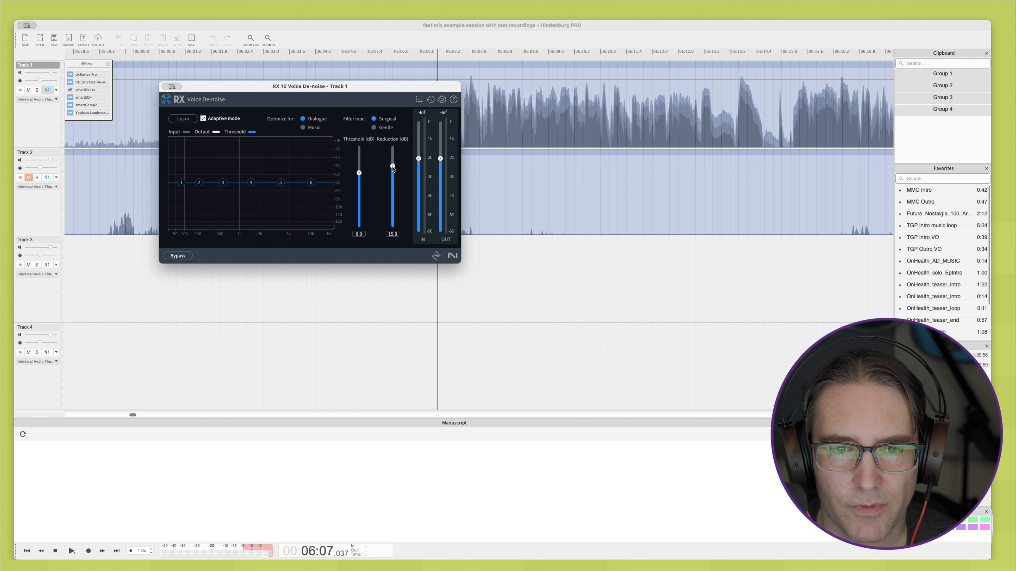
left_click_drag(387, 93, 392, 195)
left_click(225, 134)
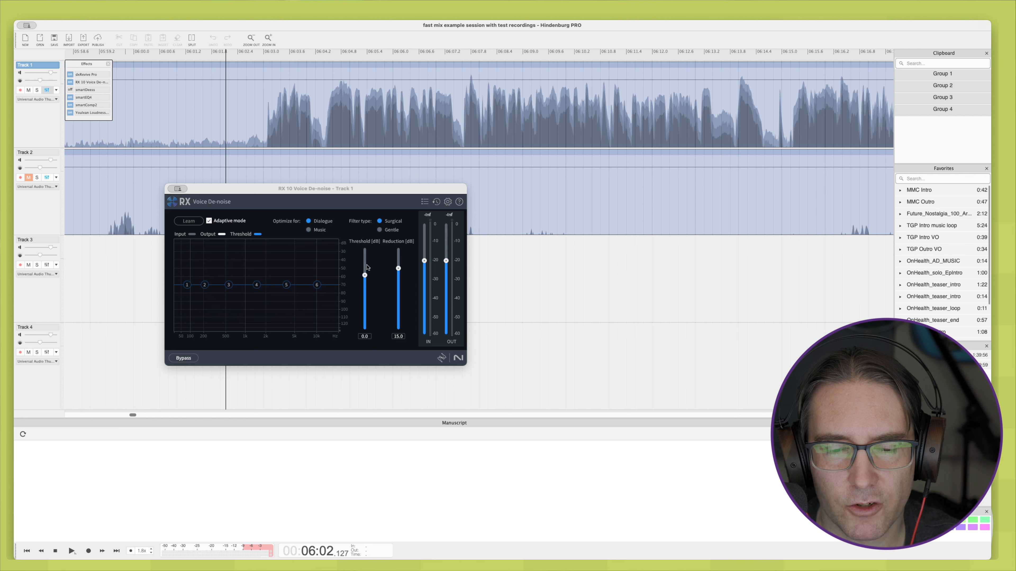
key("space")
left_click_drag(399, 268, 396, 296)
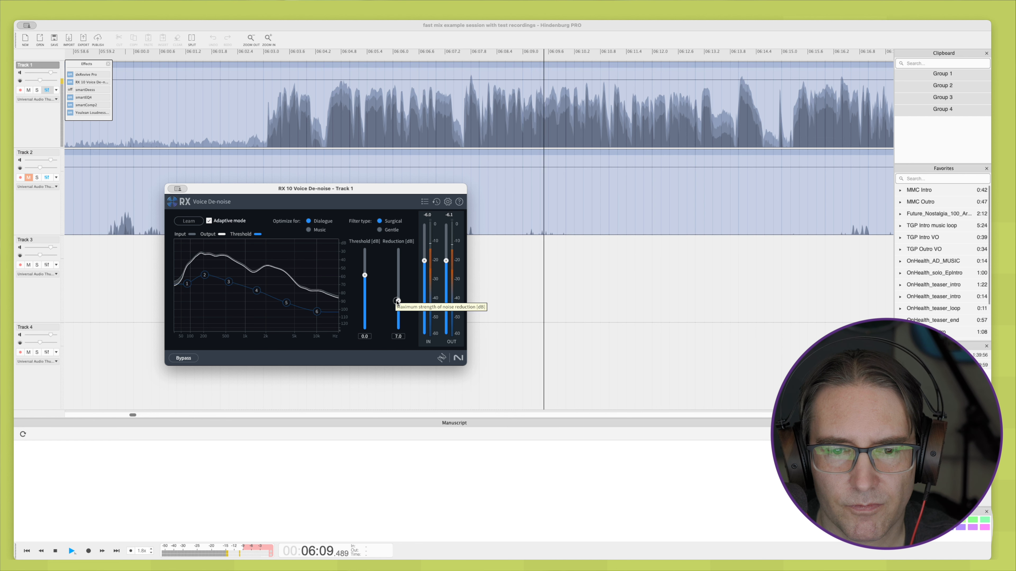
key("space")
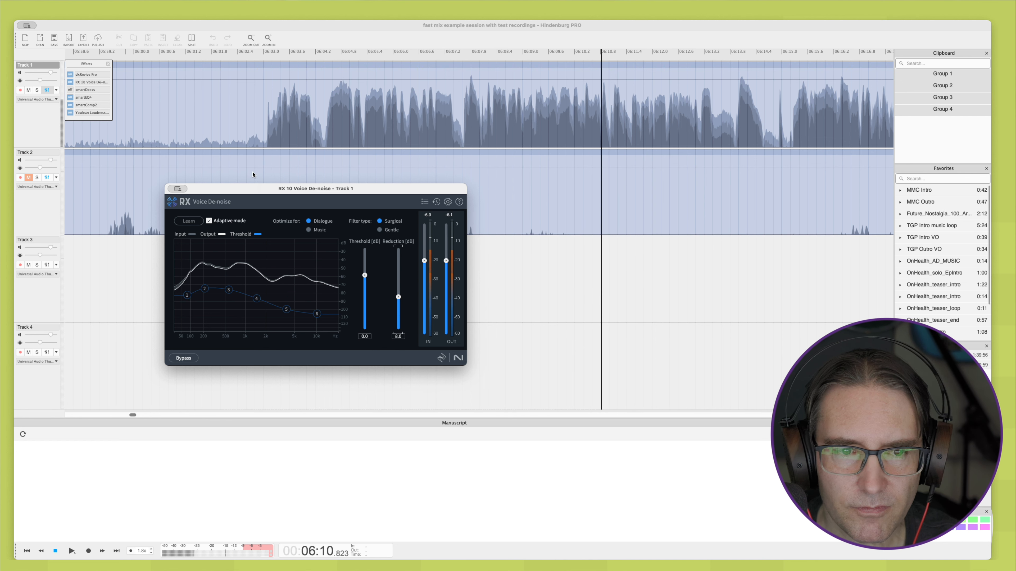
Step: Close the RX 10 Voice De-noise window and listen to Track 1 from about 06:00
scroll(245, 132, "down", 3)
scroll(245, 132, "left", 10)
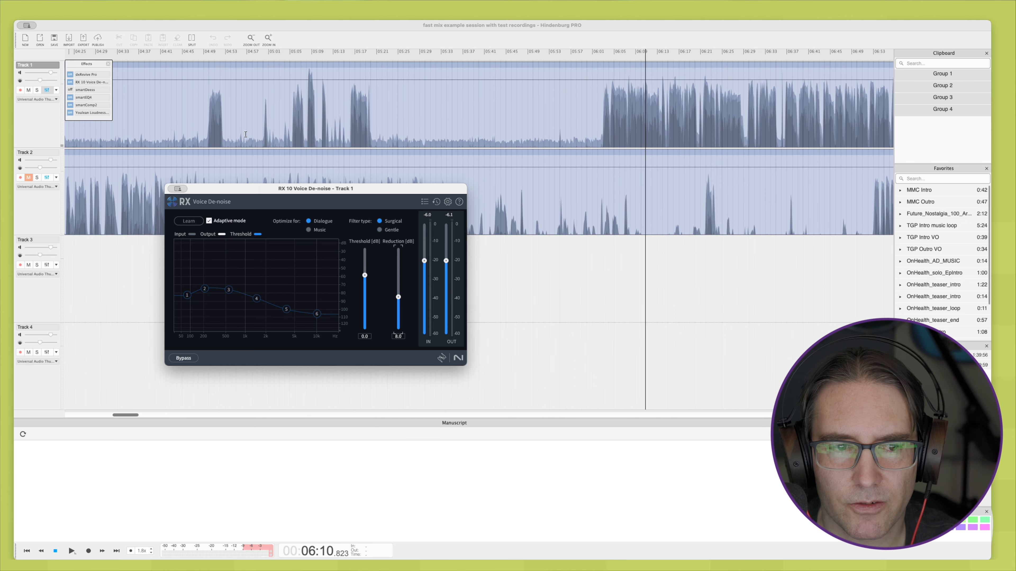
scroll(245, 133, "right", 4)
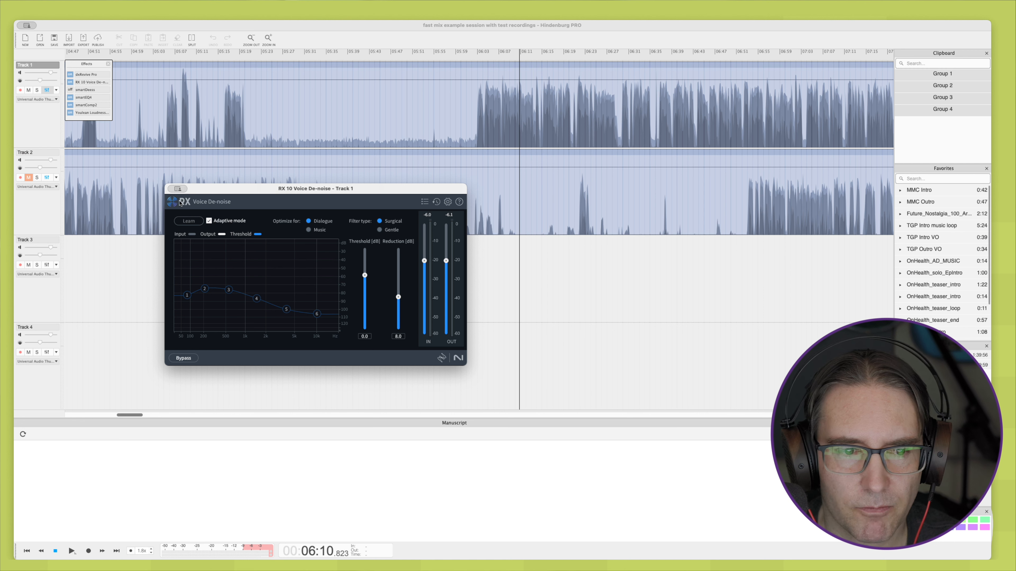
key("super+w")
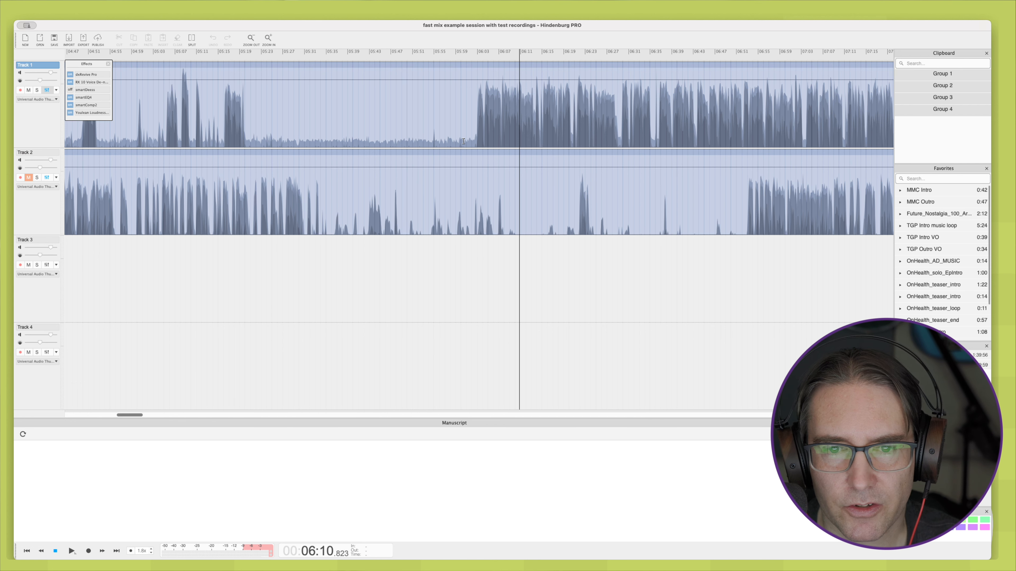
scroll(464, 141, "right", 5)
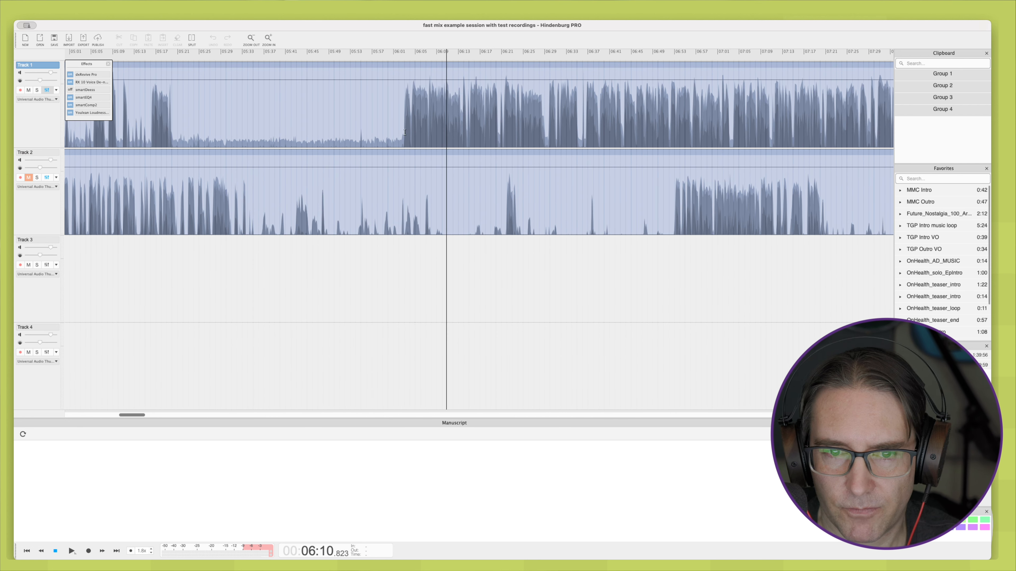
left_click(389, 140)
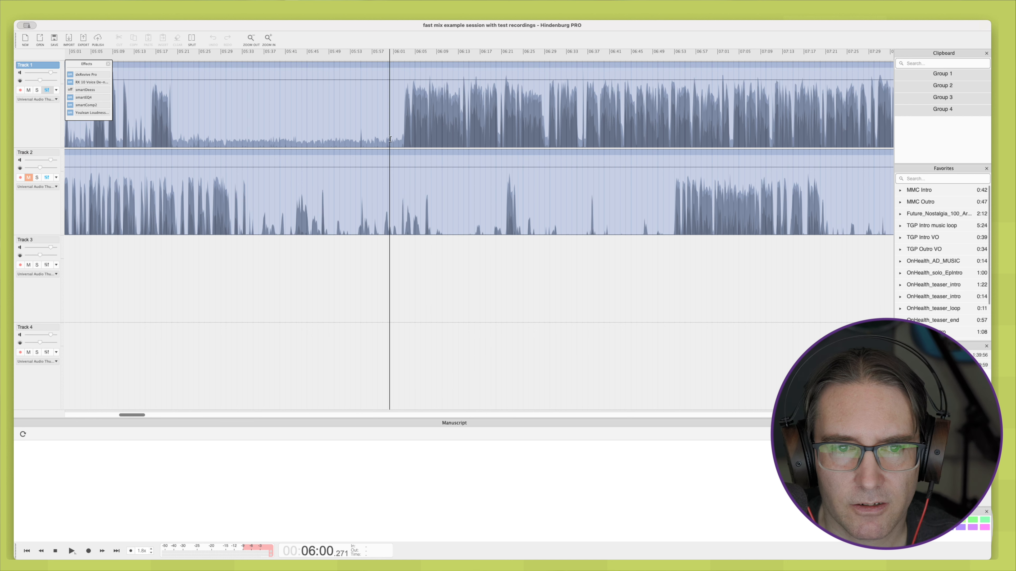
key("space")
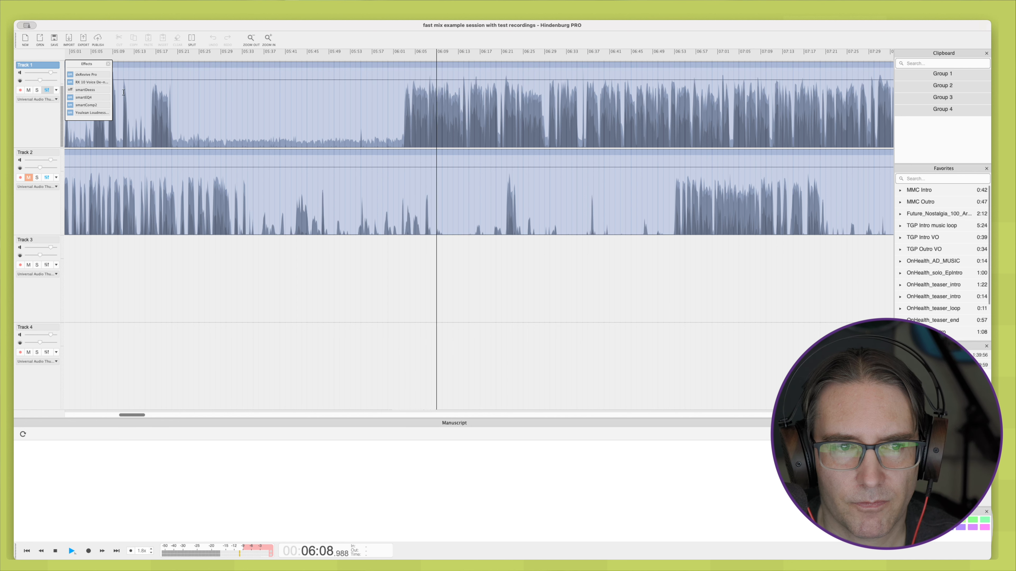
key("space")
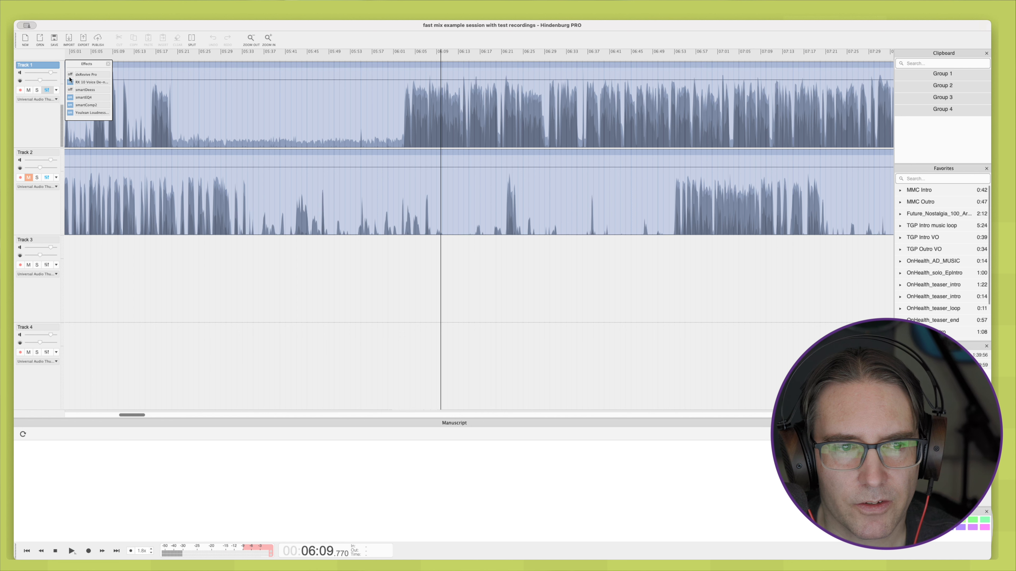
Step: Play Track 1 with its effects bypassed and re-enable dxRevive Pro, RX 10 Voice De-noise, smartEQ4 and smartComp2 one by one
key("space")
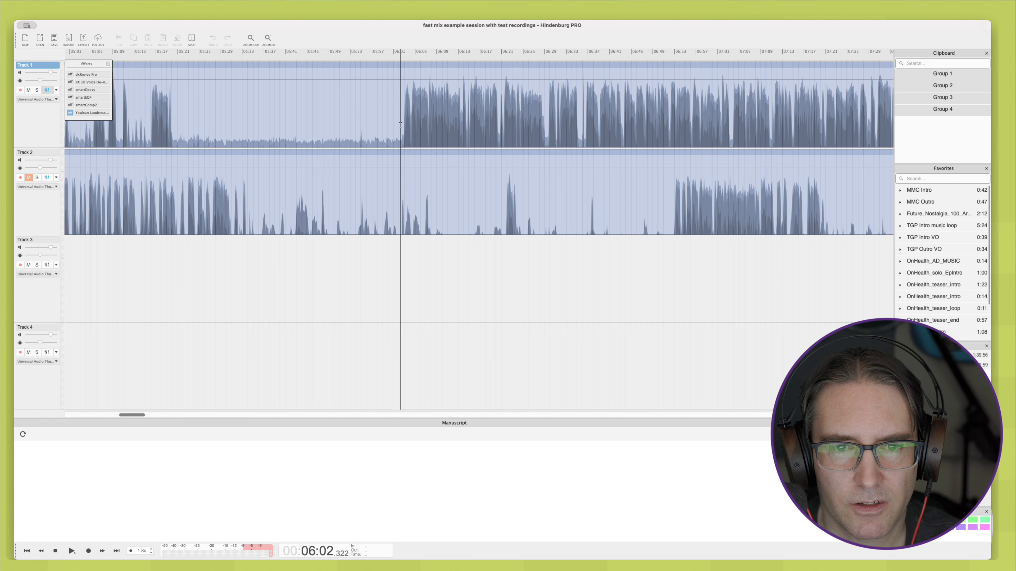
left_click(70, 74)
left_click(70, 82)
left_click(70, 98)
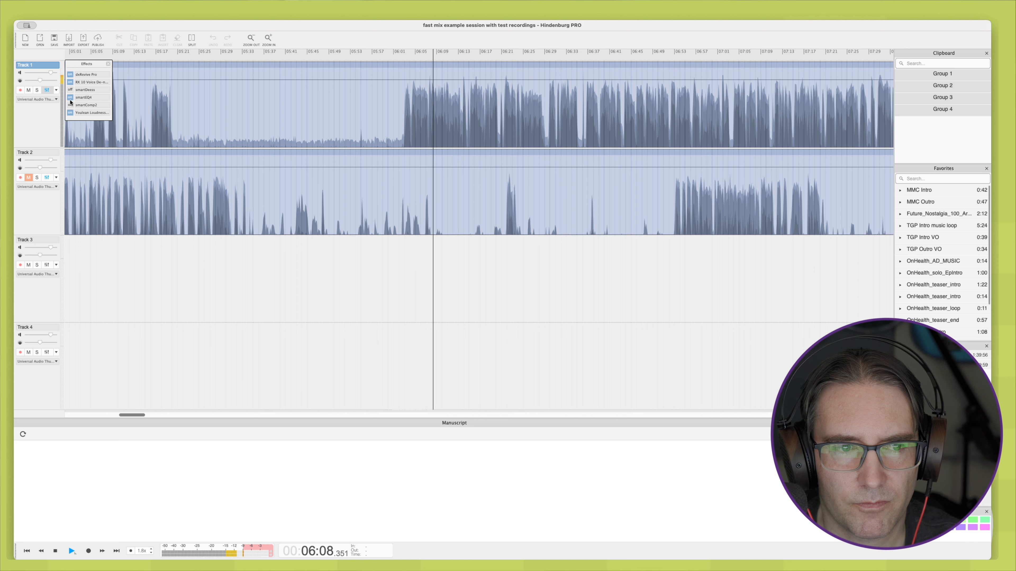
left_click(69, 105)
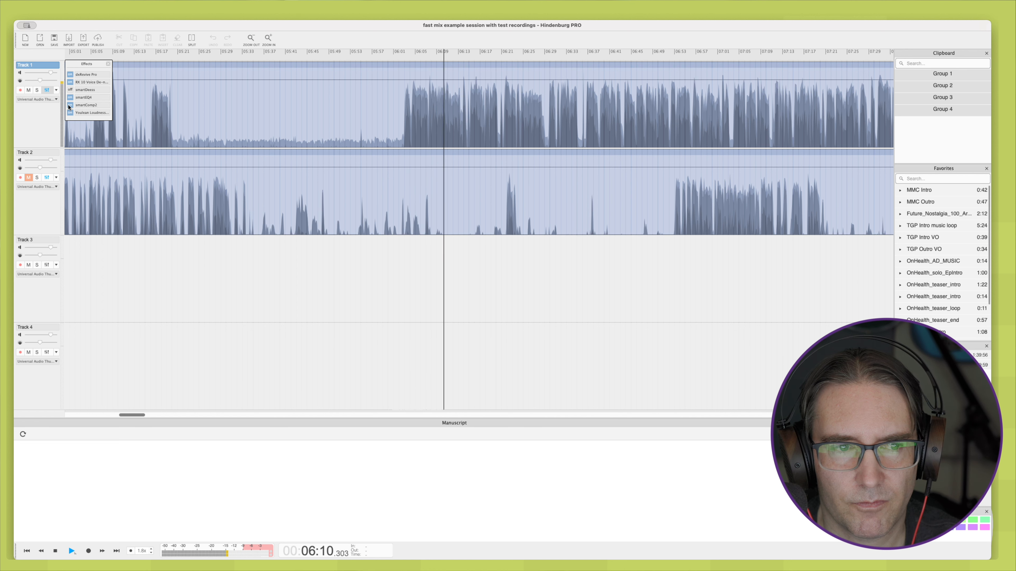
key("space")
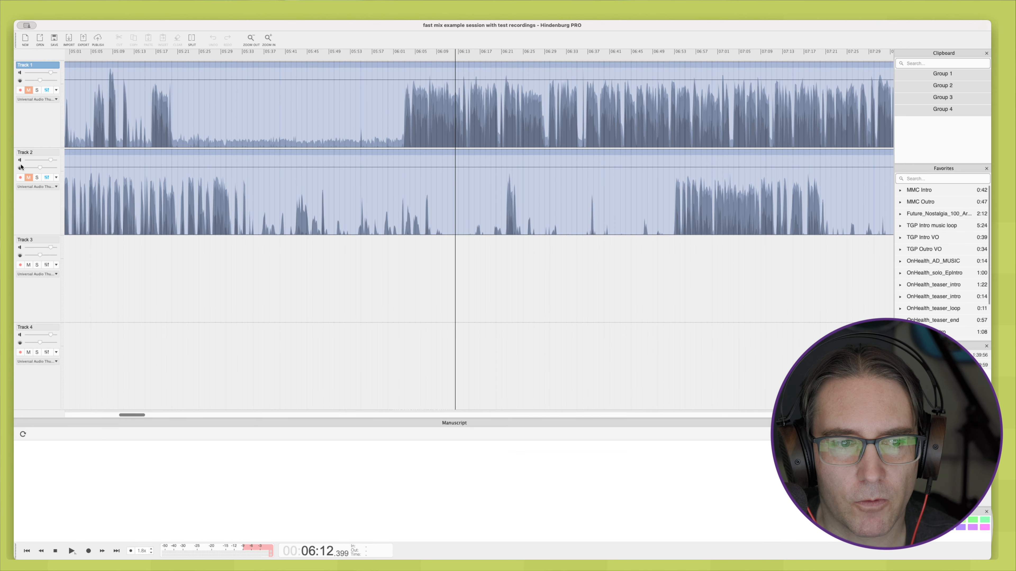
Step: Unmute Track 2, find a section of its speech and play it from about 19:16
left_click(29, 179)
scroll(186, 251, "down", 5)
scroll(187, 250, "left", 3)
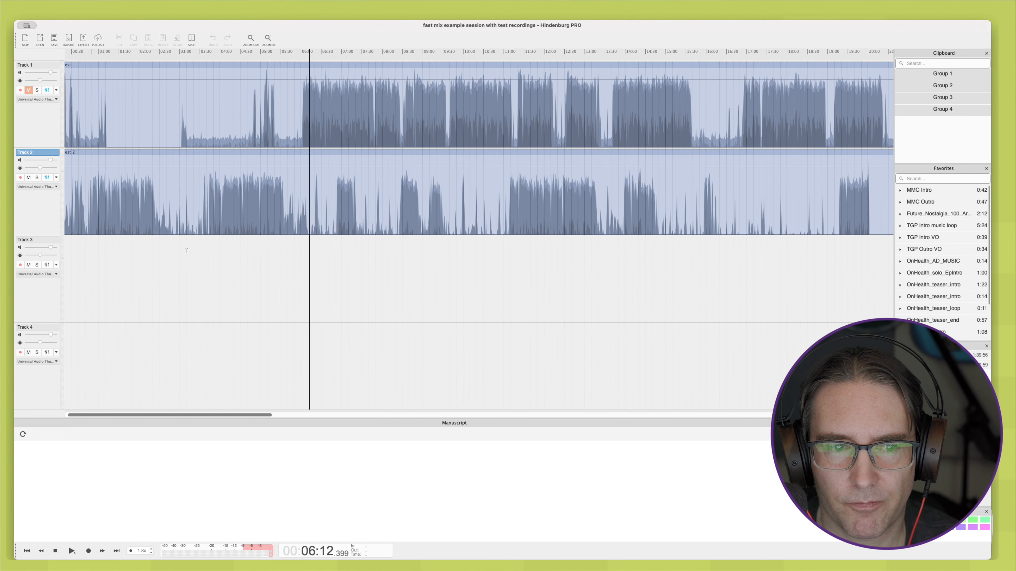
scroll(257, 251, "up", 3)
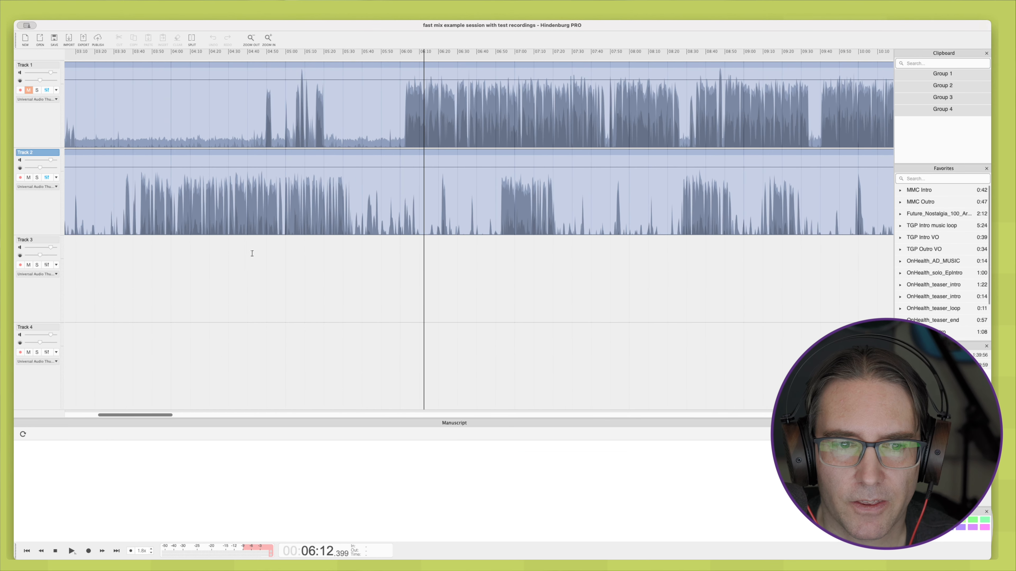
scroll(246, 250, "down", 3)
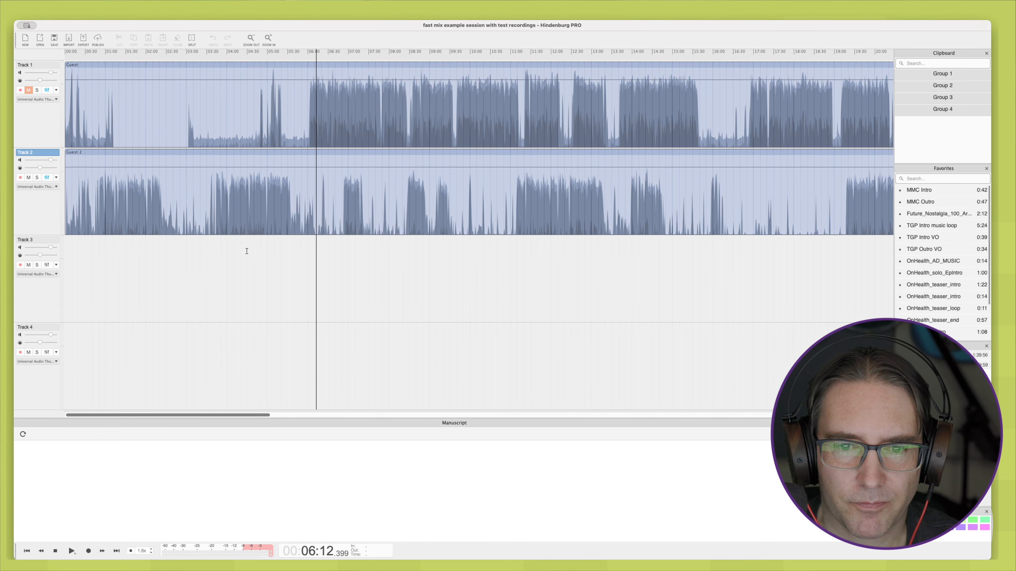
scroll(239, 244, "right", 4)
scroll(238, 244, "right", 3)
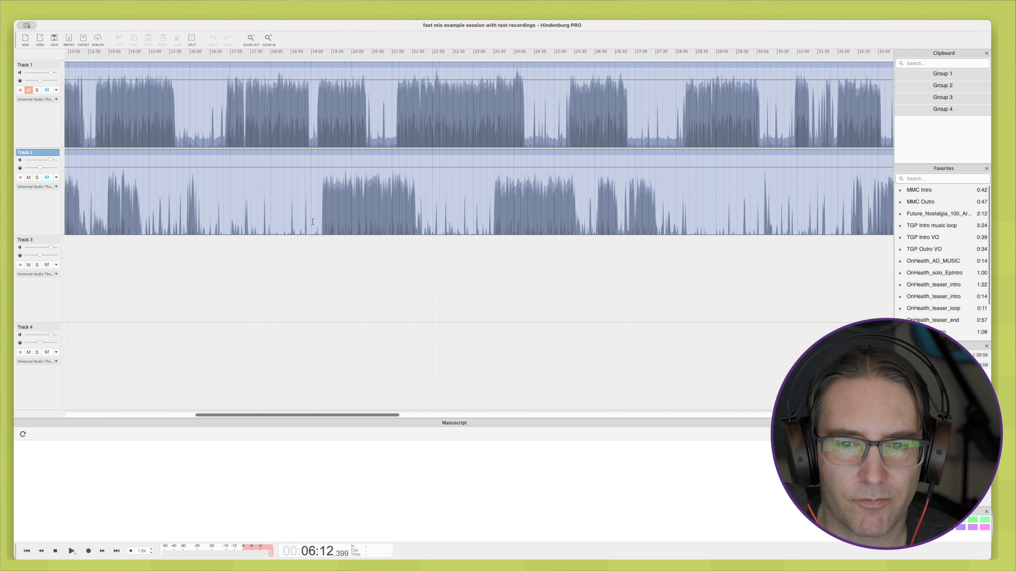
left_click(322, 236)
scroll(322, 237, "up", 4)
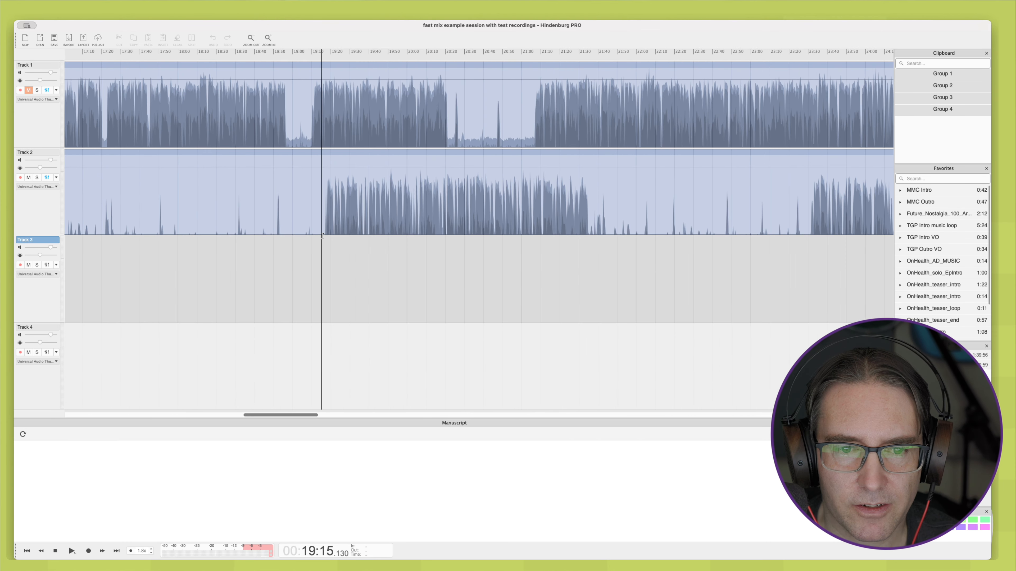
left_click(325, 234)
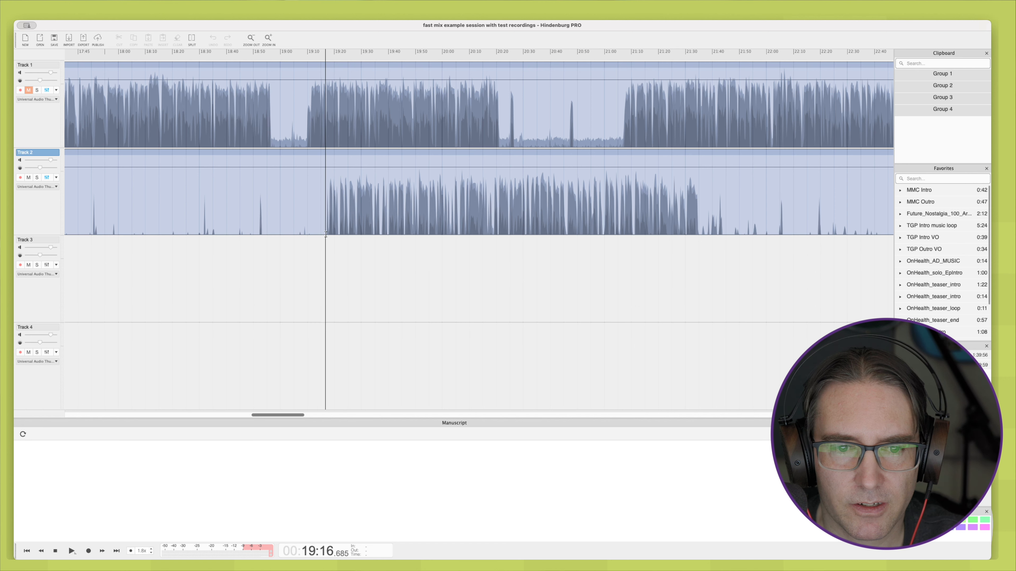
key("space")
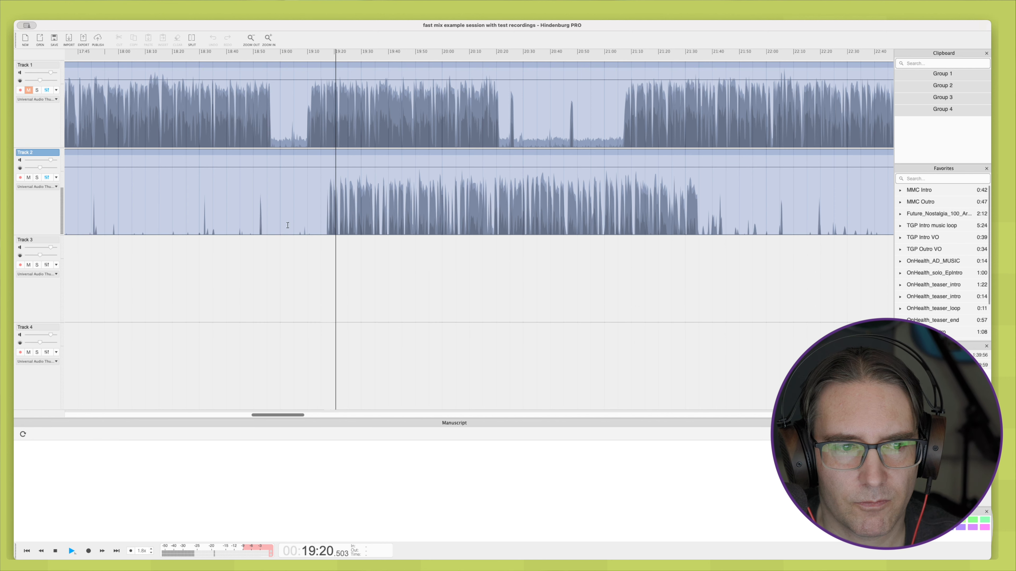
Step: Show Track 2's effects chain and listen to its unprocessed speech from about 19:16 and again from about 19:29
left_click(49, 178)
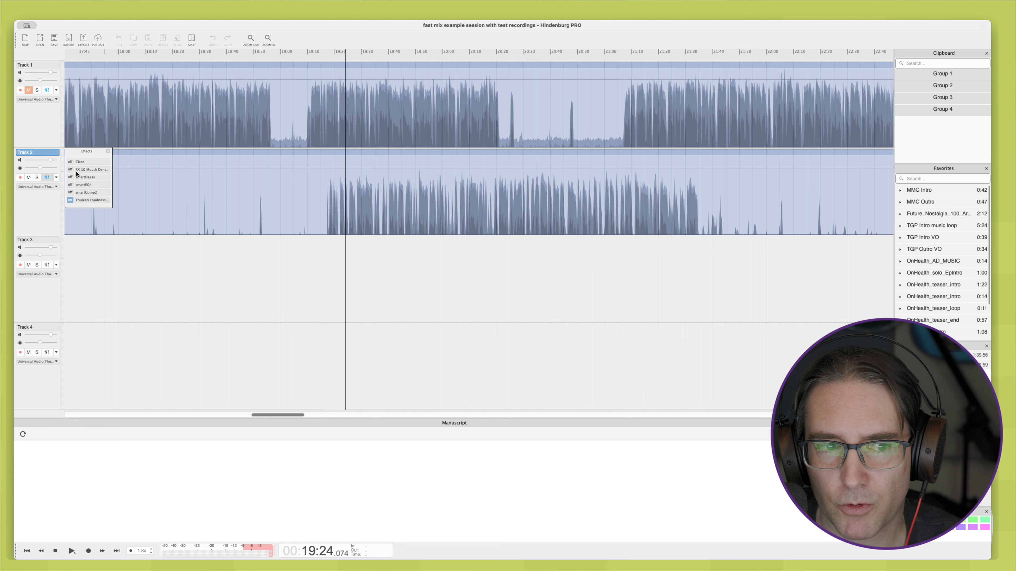
left_click(324, 231)
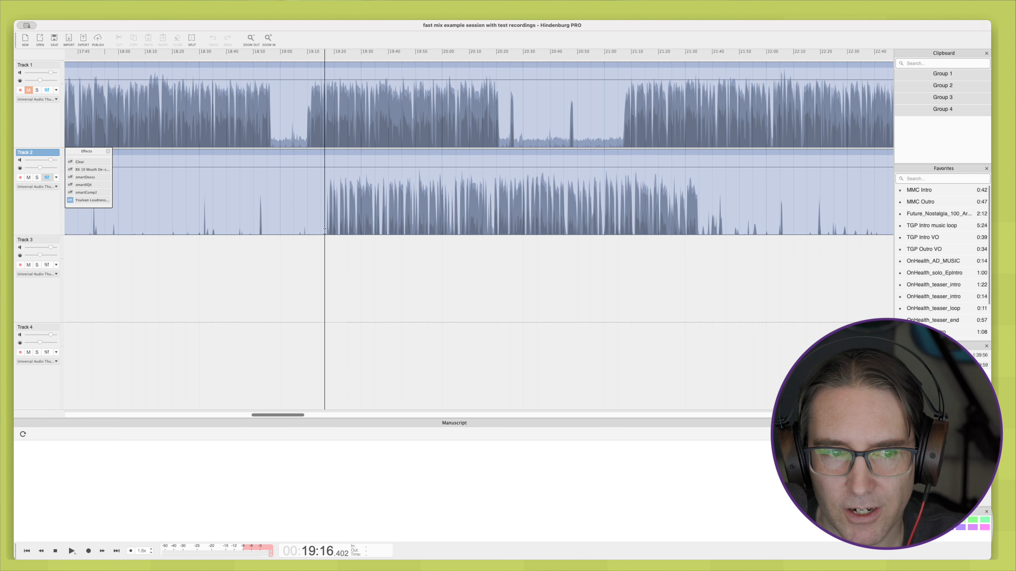
key("space")
scroll(325, 231, "up", 5)
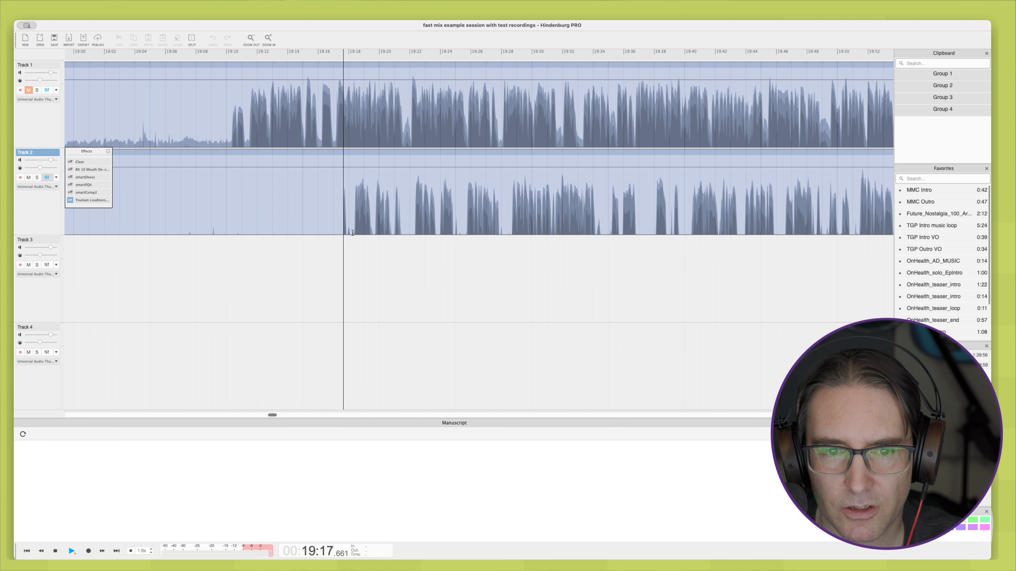
left_click(512, 233)
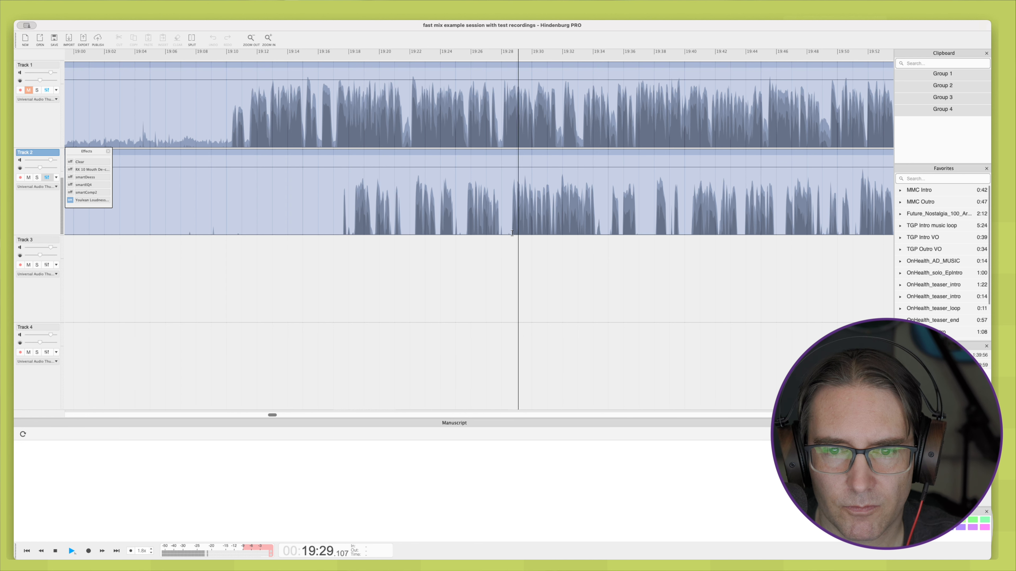
key("space")
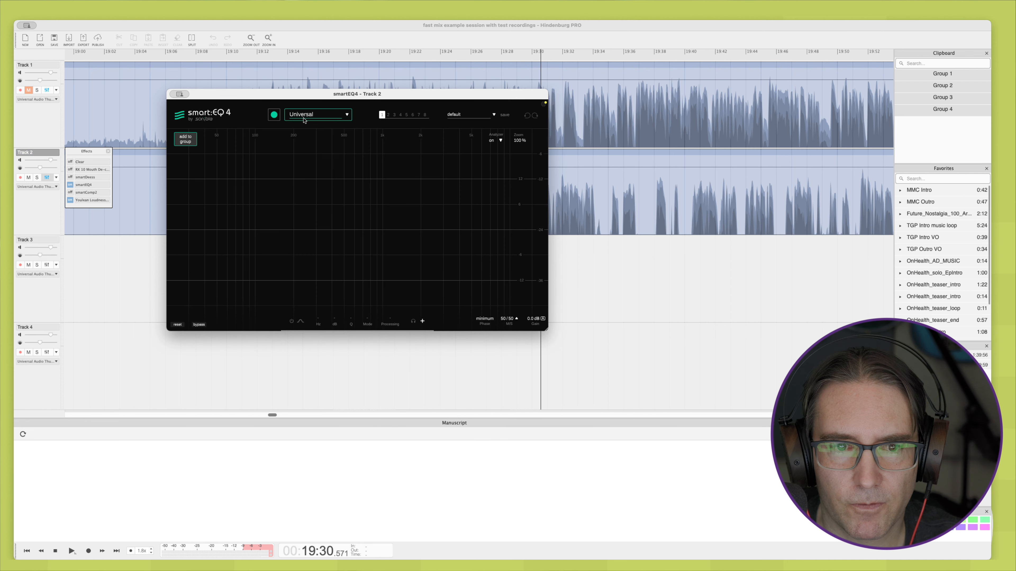
Step: Set Track 2's smartEQ4 profile to Speech | Low and have it learn the voice during playback from about 19:28
left_click(304, 117)
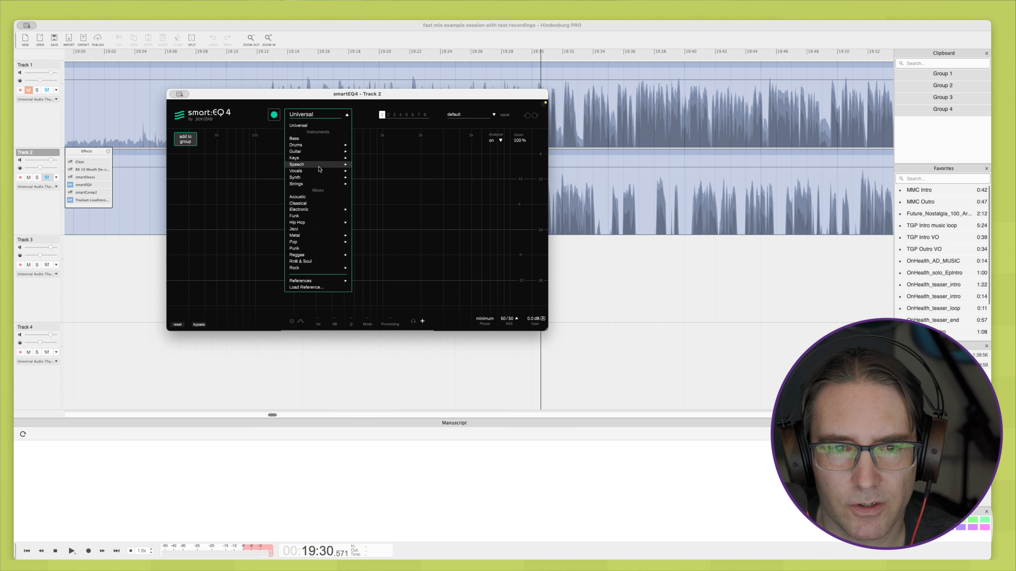
mouse_move(319, 167)
left_click(358, 171)
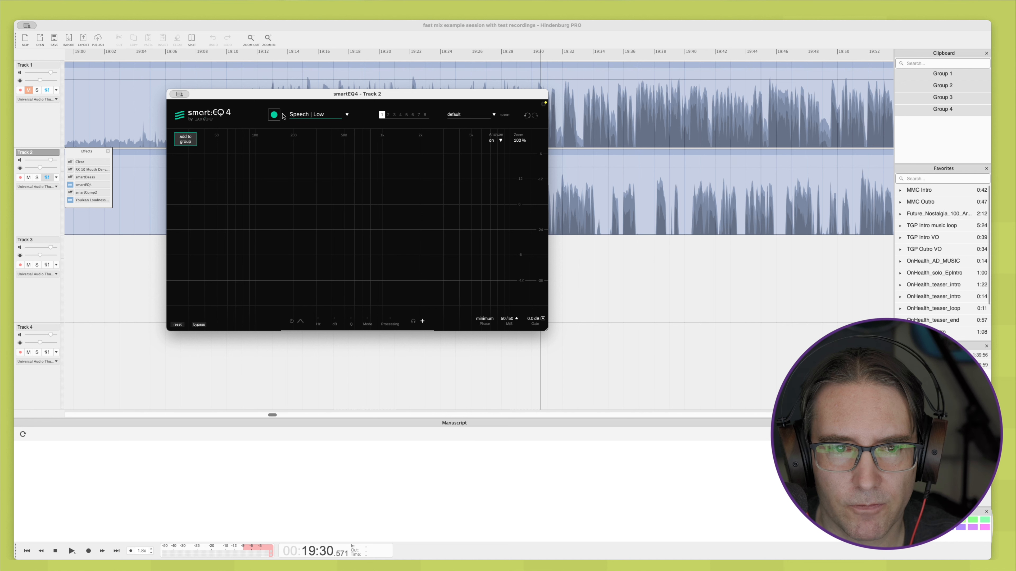
left_click(274, 115)
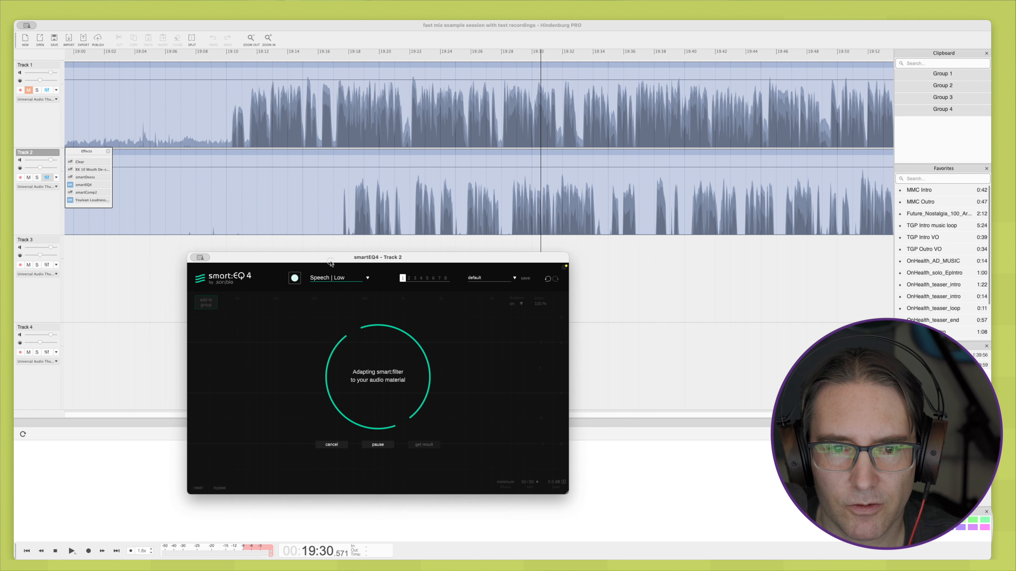
left_click(498, 231)
key("space")
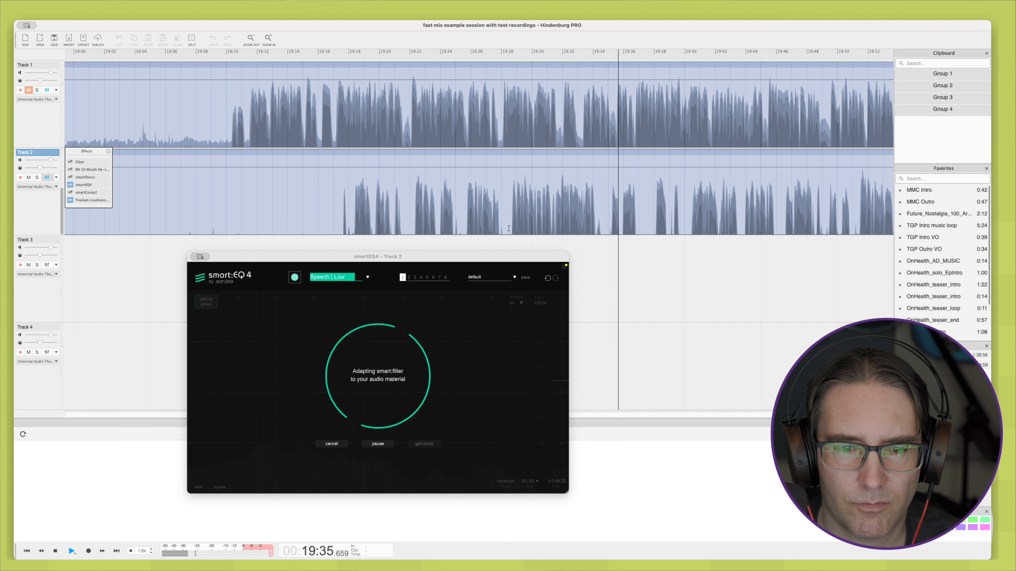
key("space")
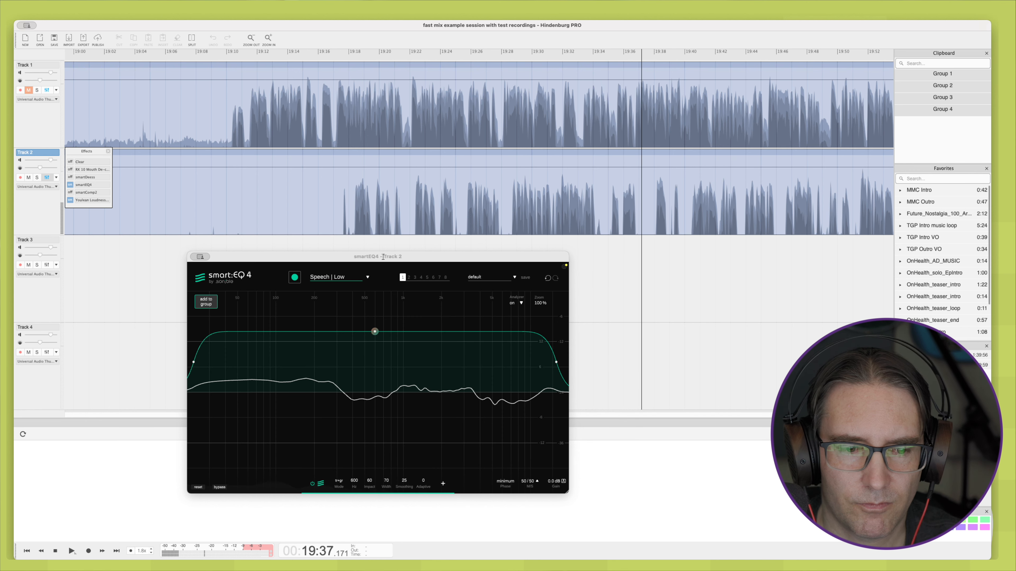
Step: Limit Track 2's smart:filter to frequencies above about 100 Hz and add a low-cut filter at around 72 Hz
left_click_drag(195, 361, 277, 368)
left_click(247, 392)
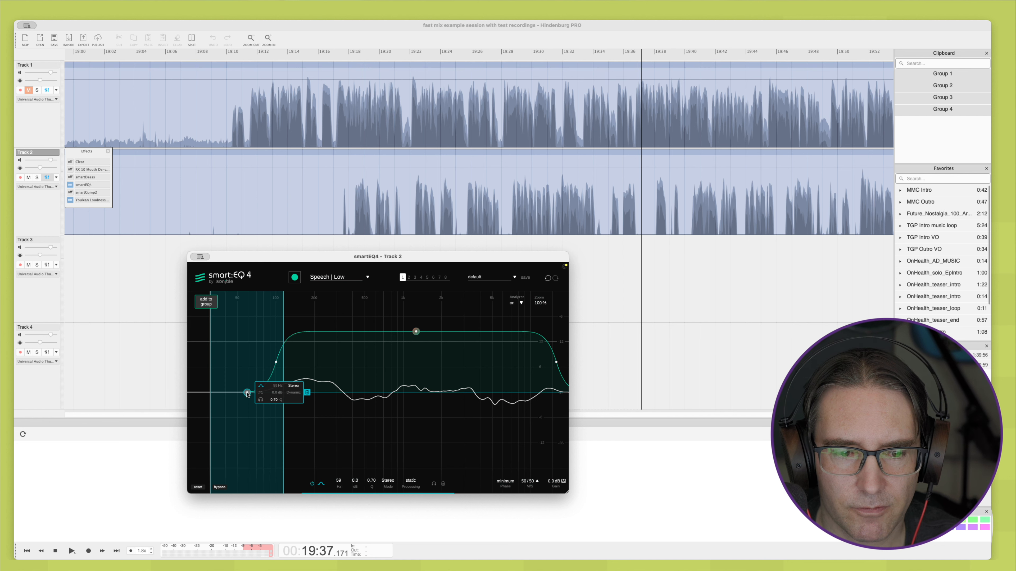
left_click(272, 400)
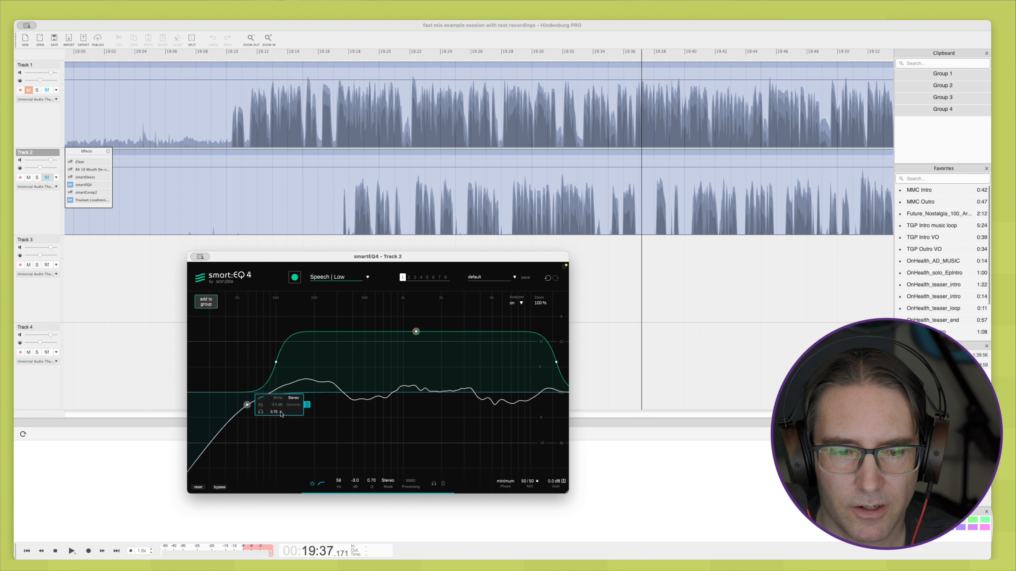
left_click_drag(356, 485, 337, 480)
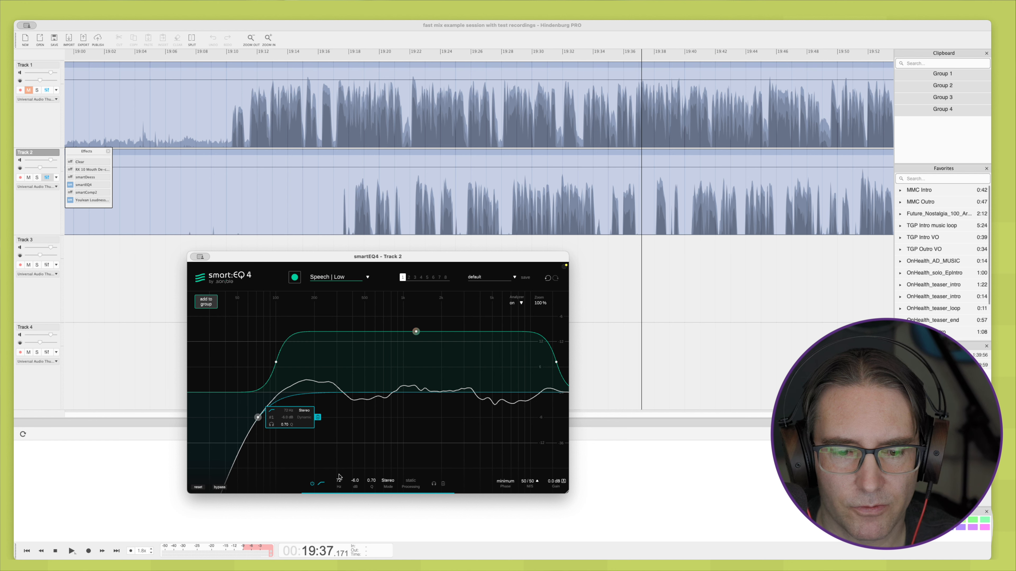
left_click_drag(337, 480, 337, 484)
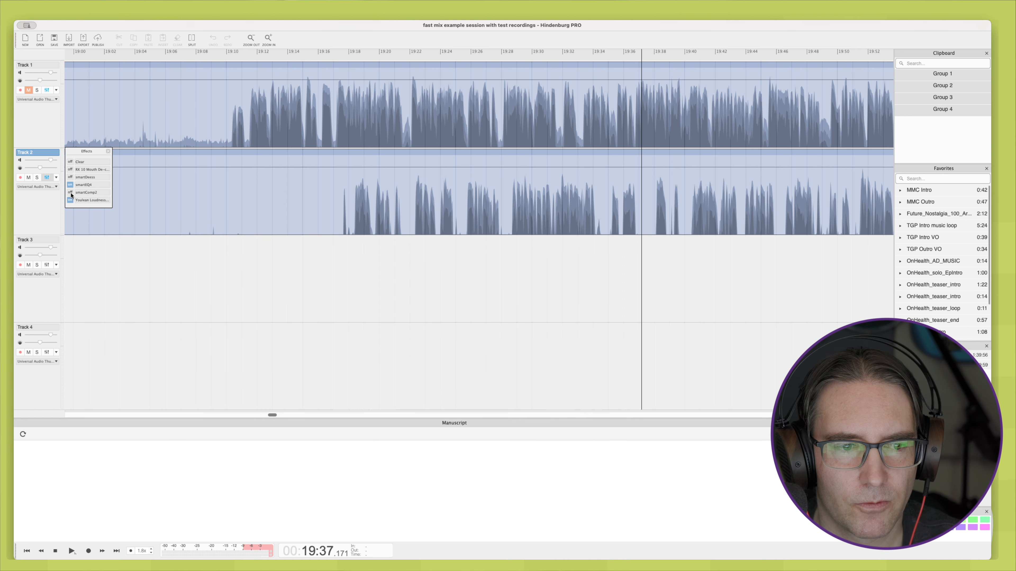
Step: Enable smartComp2 on Track 2, set its profile to Speech | Low and have it learn the speech from about 19:29
left_click(85, 192)
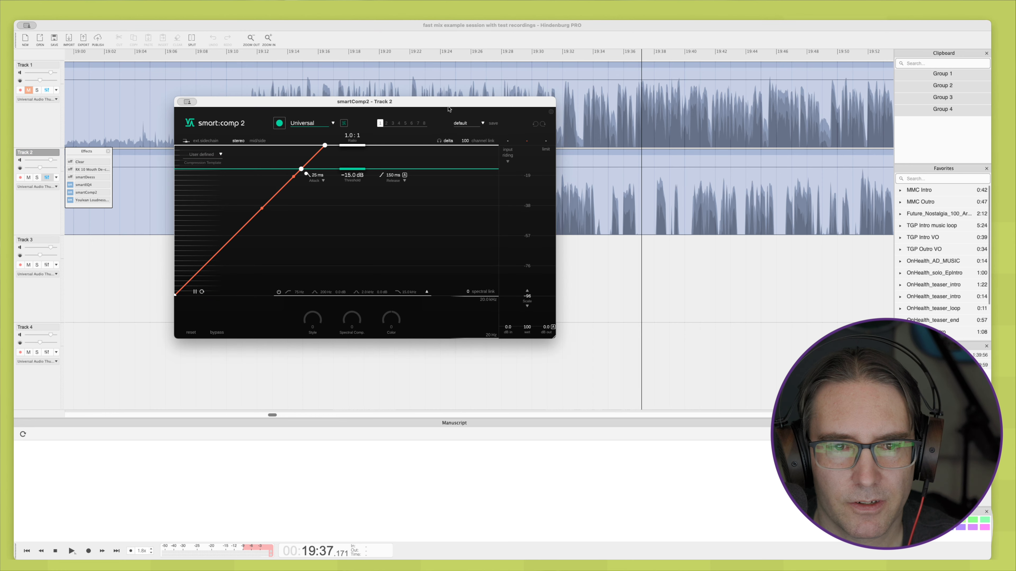
left_click_drag(435, 107, 464, 272)
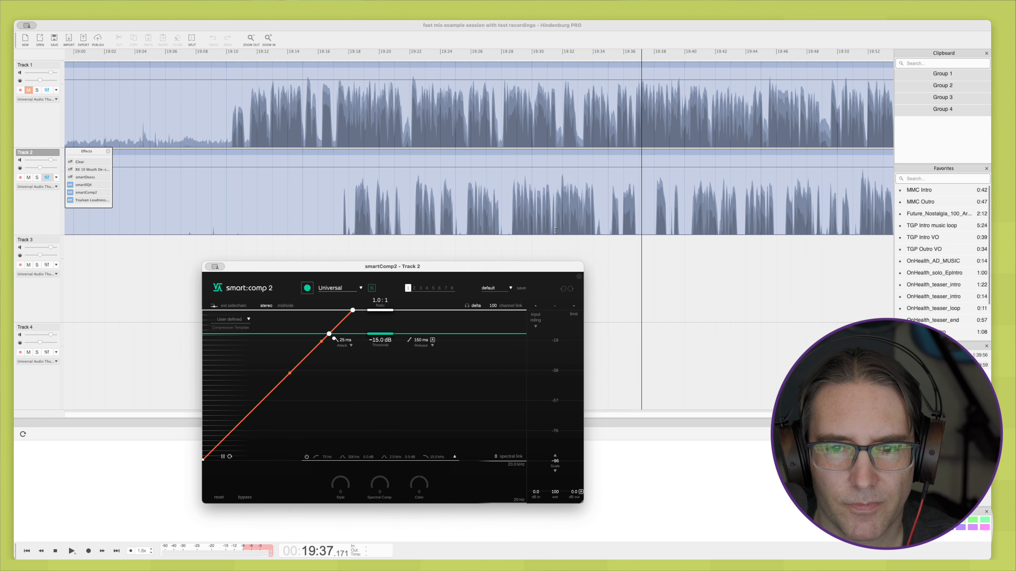
scroll(543, 228, "up", 2)
scroll(543, 228, "up", 2)
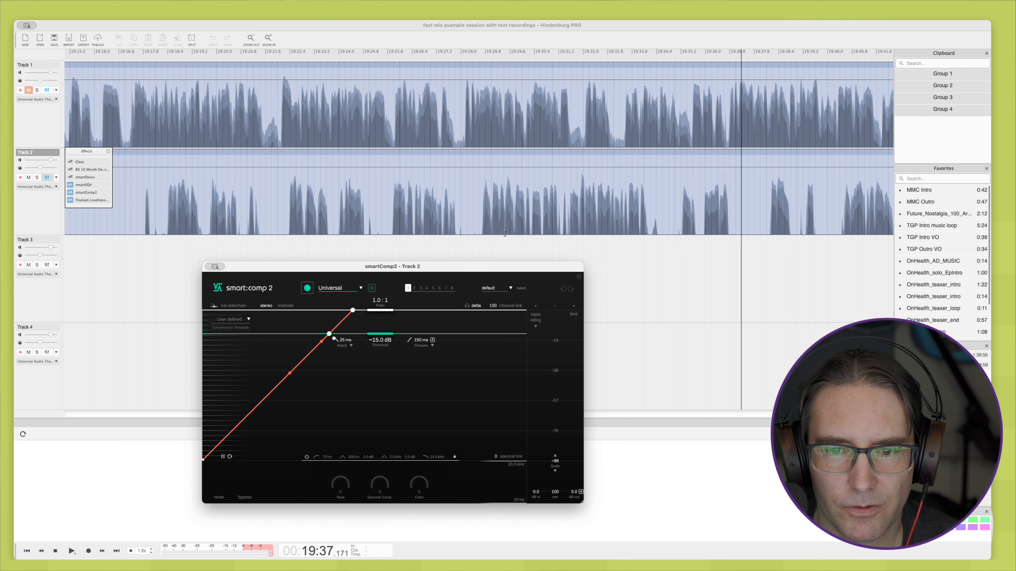
left_click(499, 231)
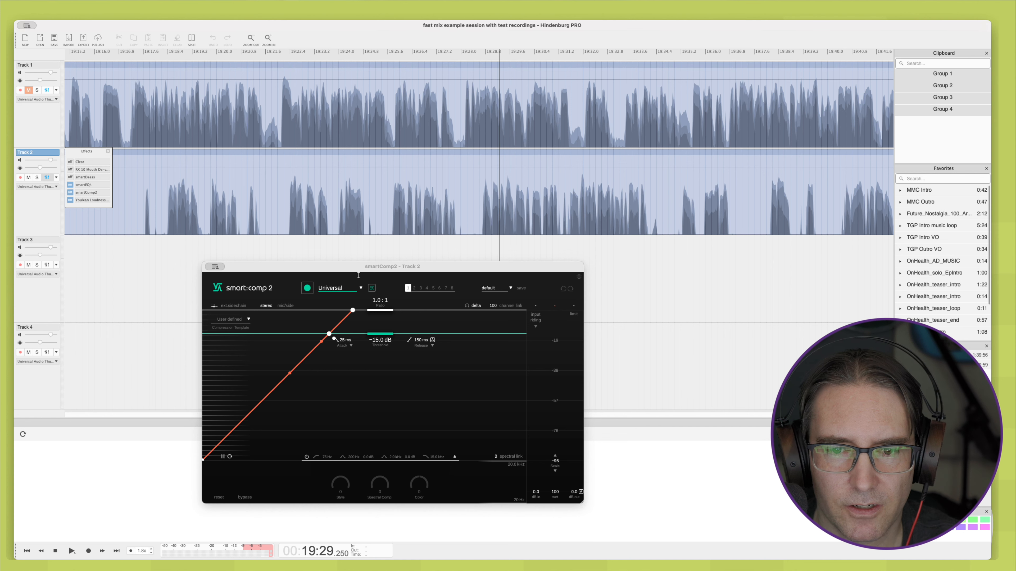
left_click(338, 288)
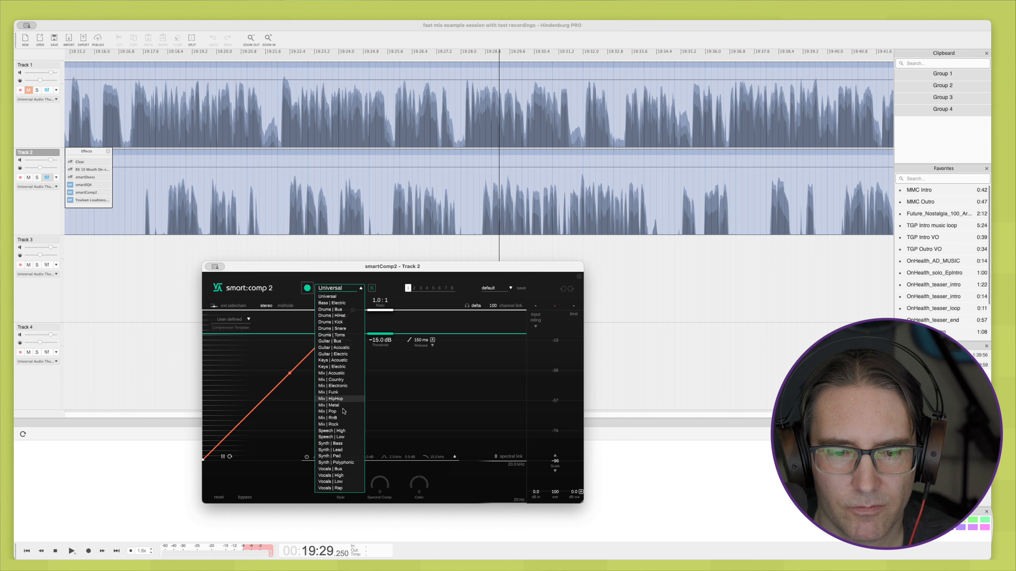
left_click(339, 438)
key("space")
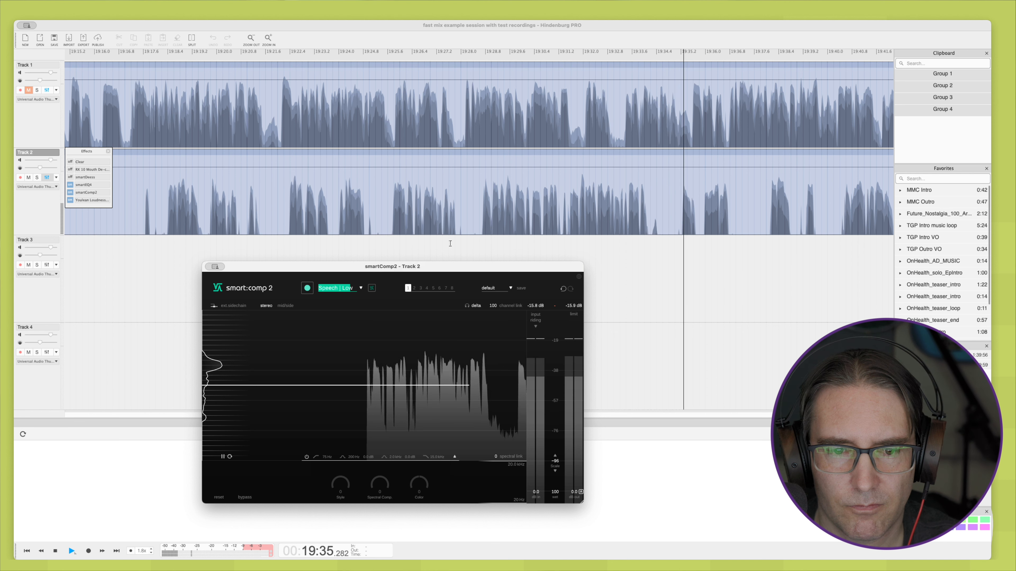
key("space")
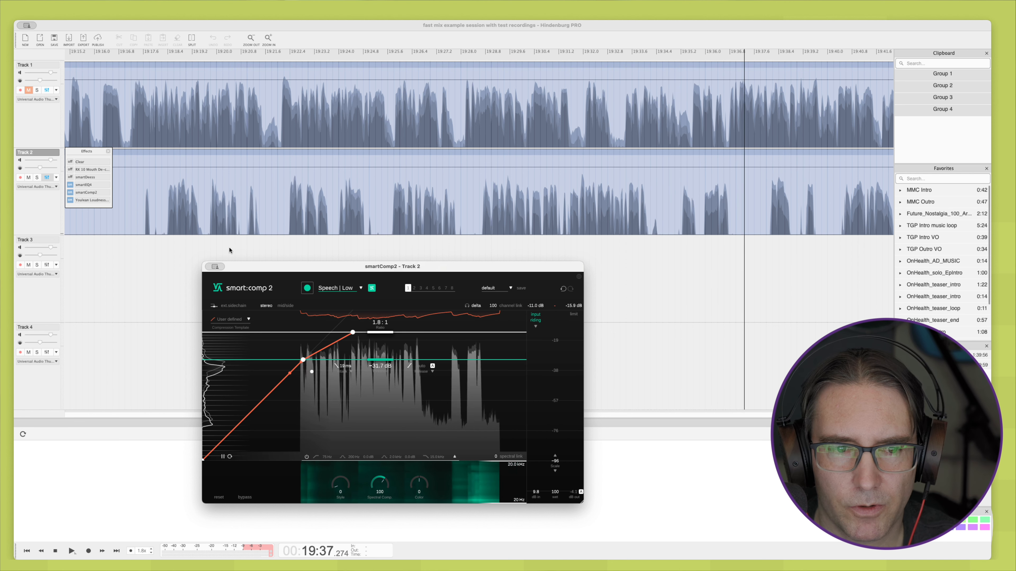
Step: Compare Track 2's speech from about 19:18 with its effects bypassed and with smartEQ4 and smartComp2 re-enabled
left_click(165, 240)
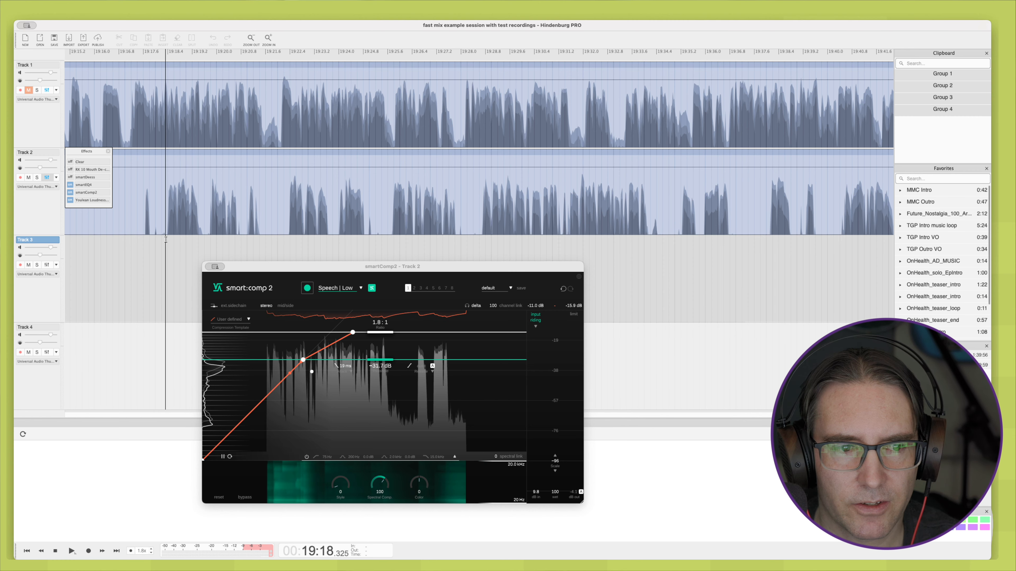
key("space")
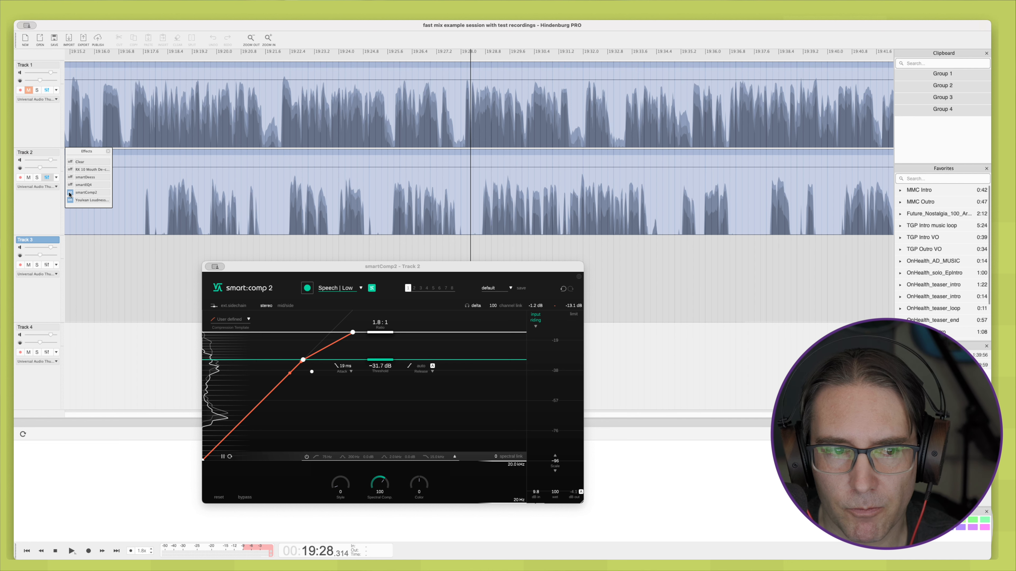
left_click(168, 238)
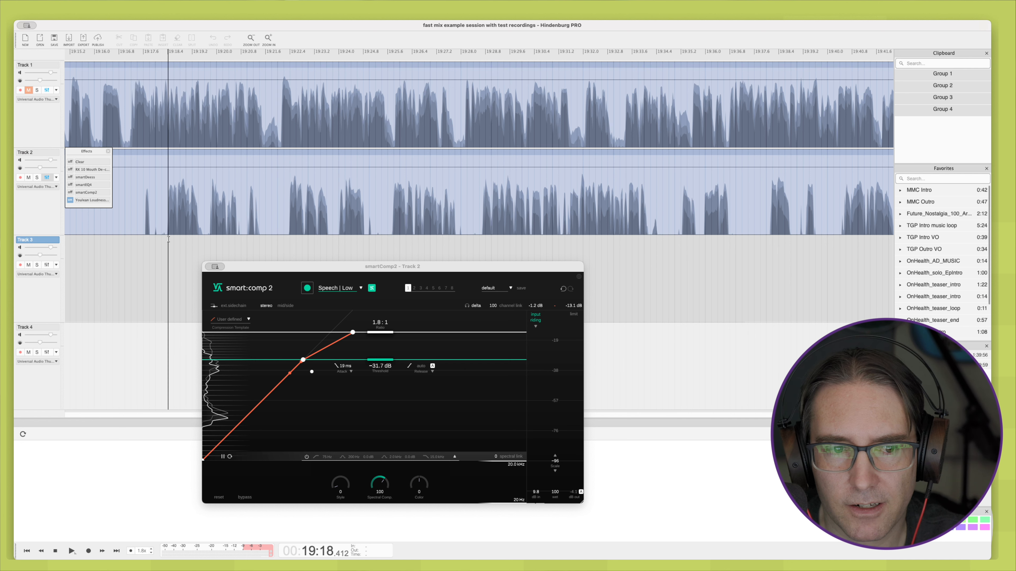
key("space")
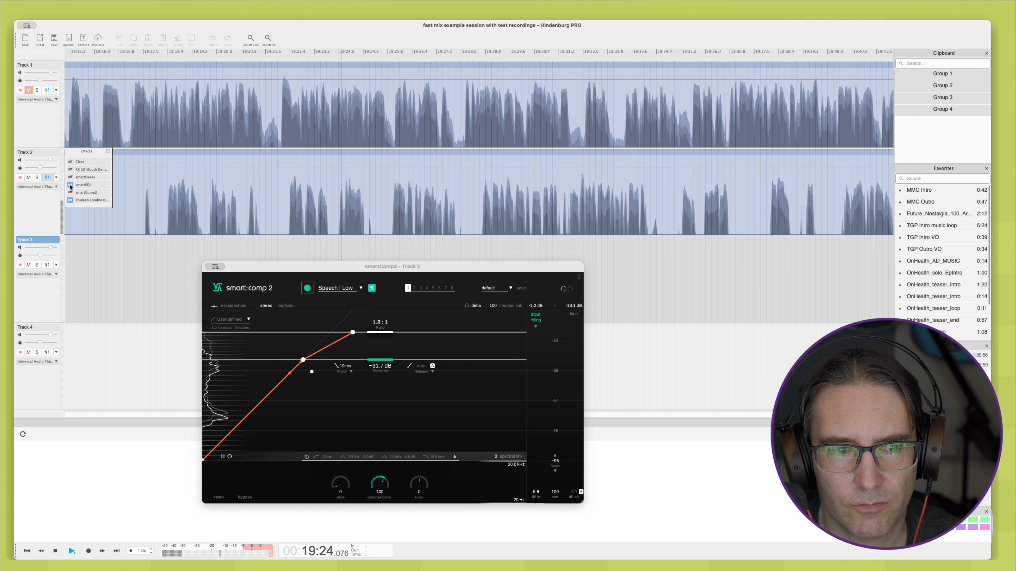
left_click(70, 193)
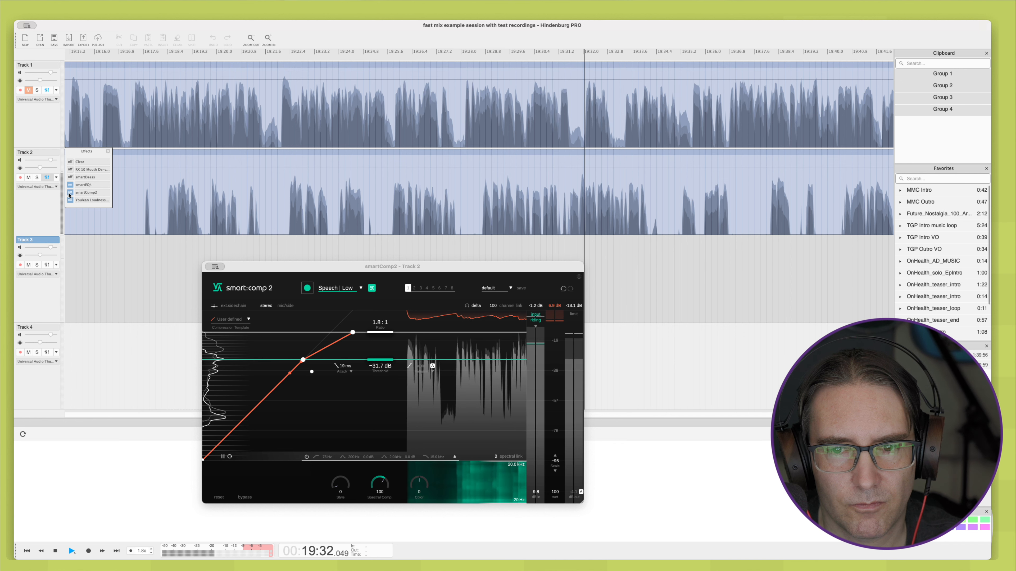
Step: Enable RX 10 Mouth De-click on Track 2 and load its "_starting point" preset
left_click(70, 170)
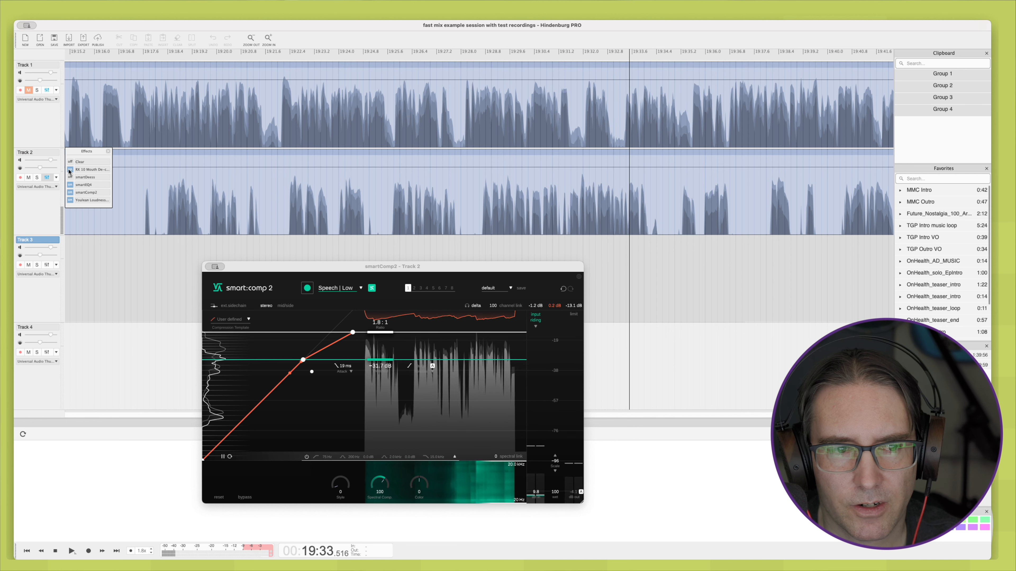
left_click(91, 171)
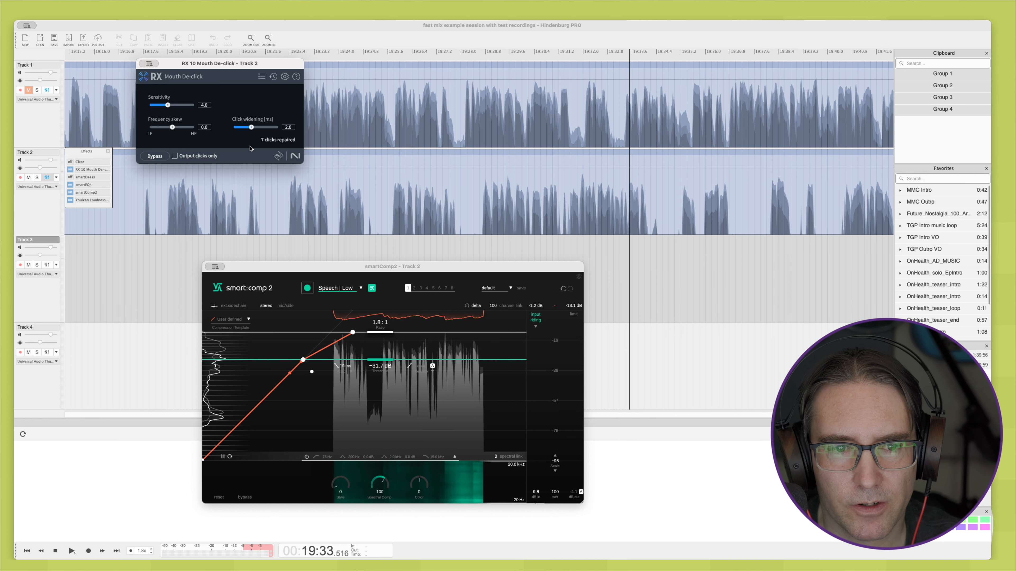
left_click(261, 76)
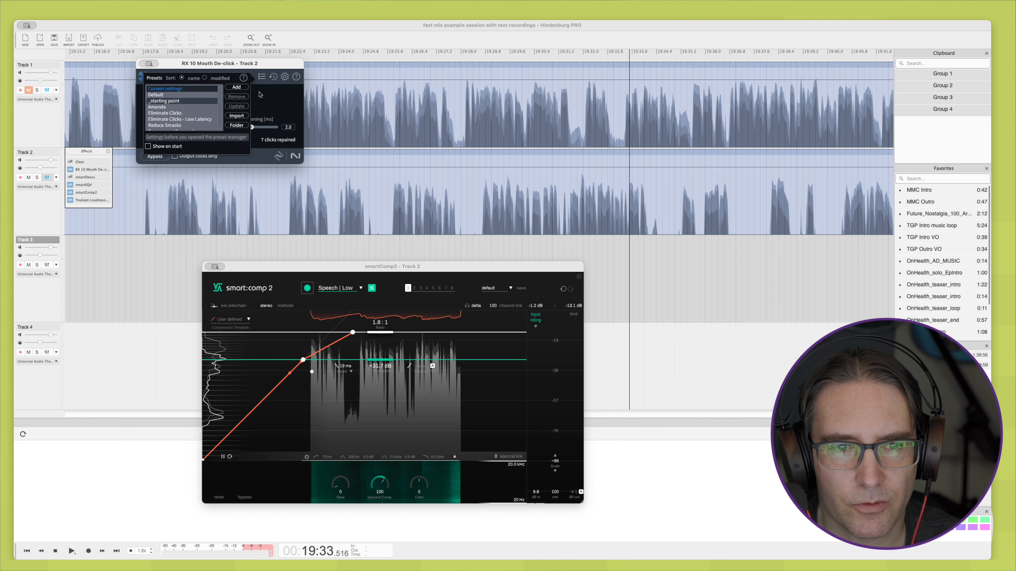
left_click(182, 101)
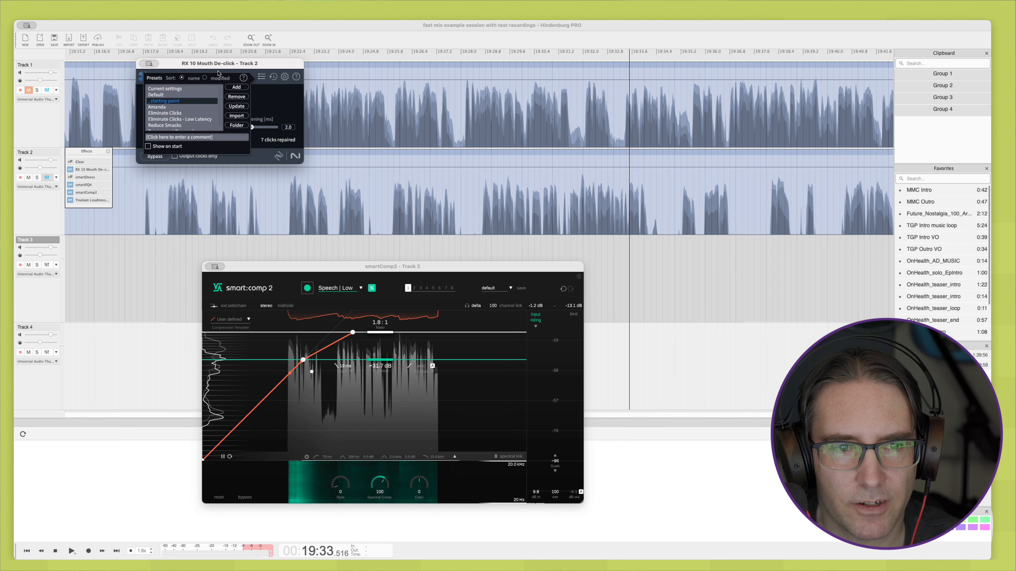
left_click(260, 76)
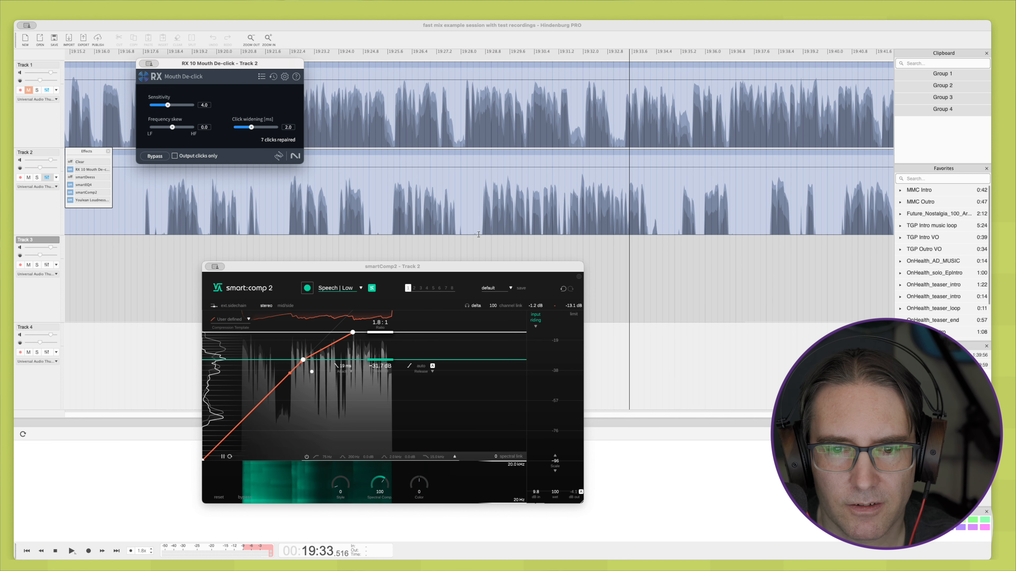
Step: Listen to Track 2 with Mouth De-click active from about 19:28 and move the plug-in window off the waveforms
left_click(480, 226)
key("space")
left_click_drag(207, 64, 328, 356)
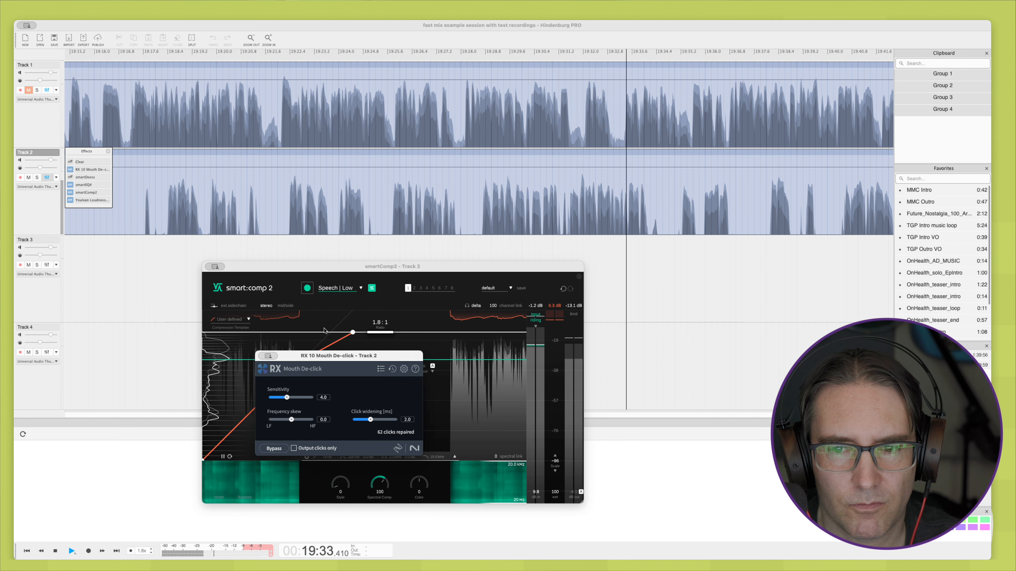
key("space")
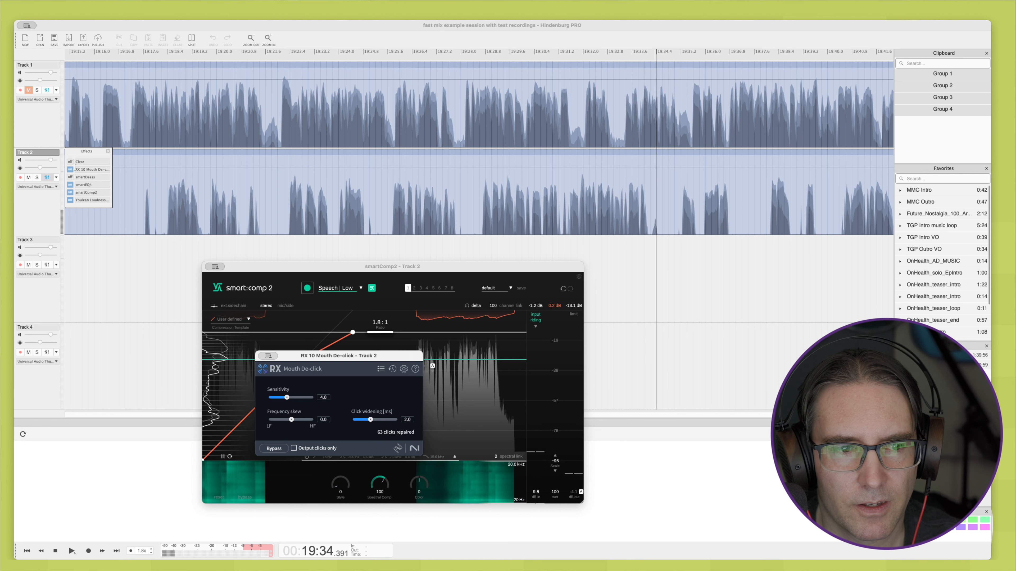
Step: Enable Clear on Track 2, move its window beside the other plug-ins and play the speech from about 19:28
left_click(71, 162)
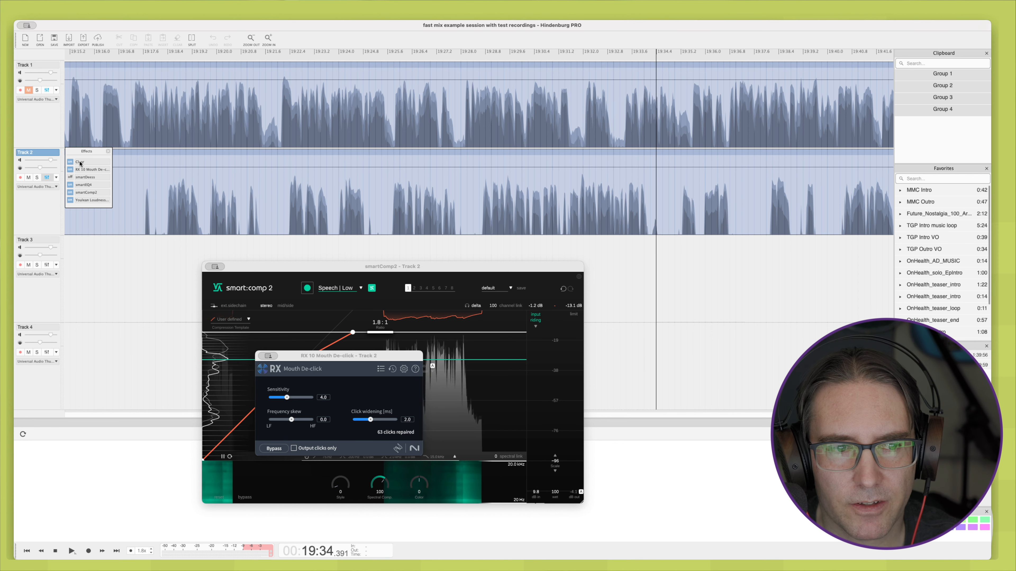
double_click(80, 162)
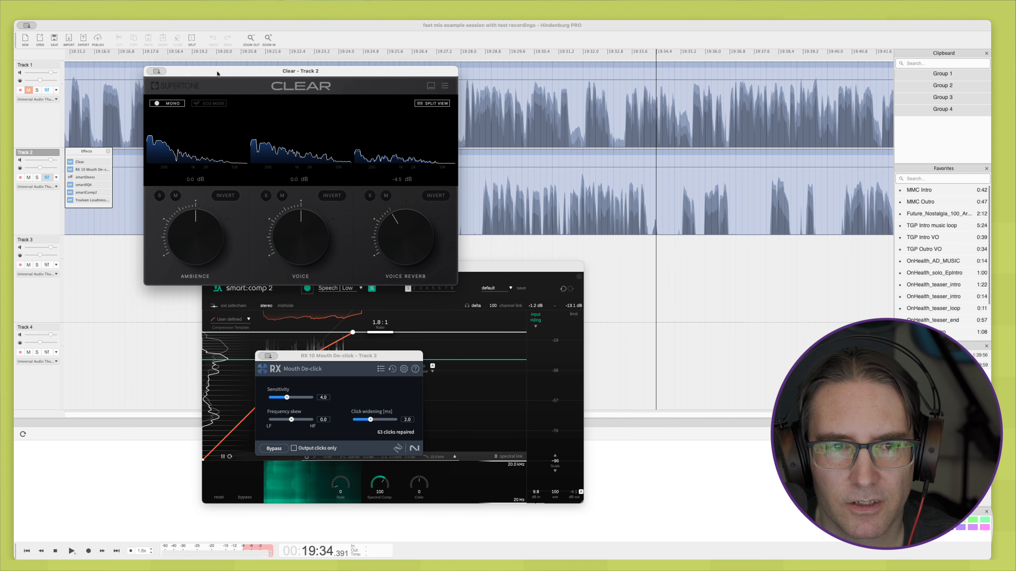
left_click_drag(217, 73, 559, 286)
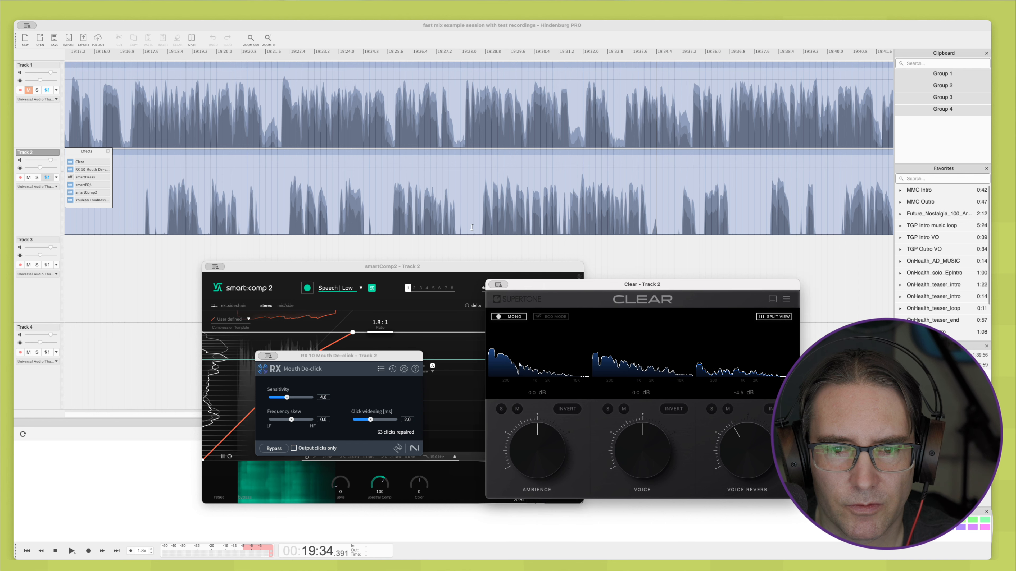
left_click(482, 231)
key("space")
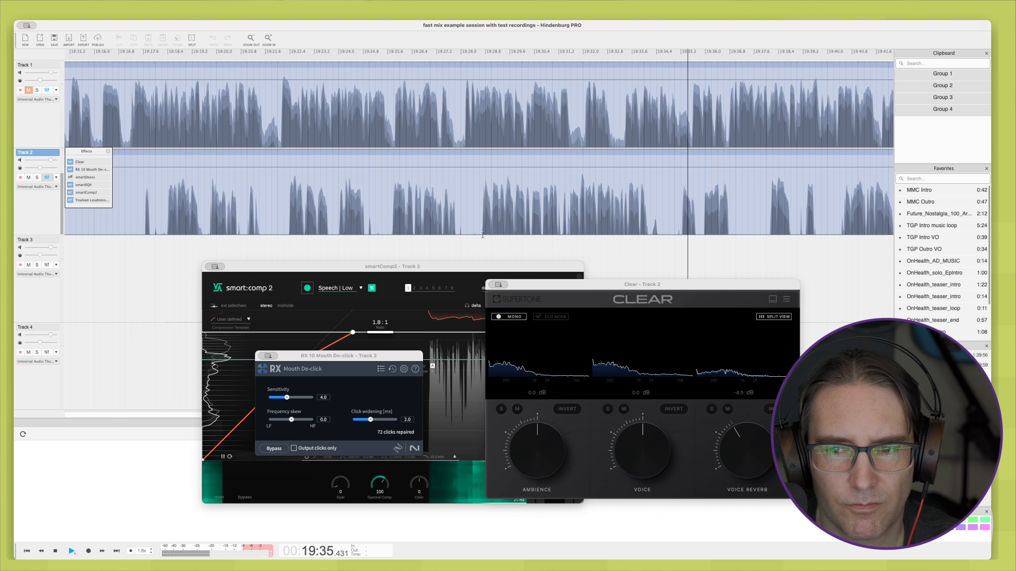
key("space")
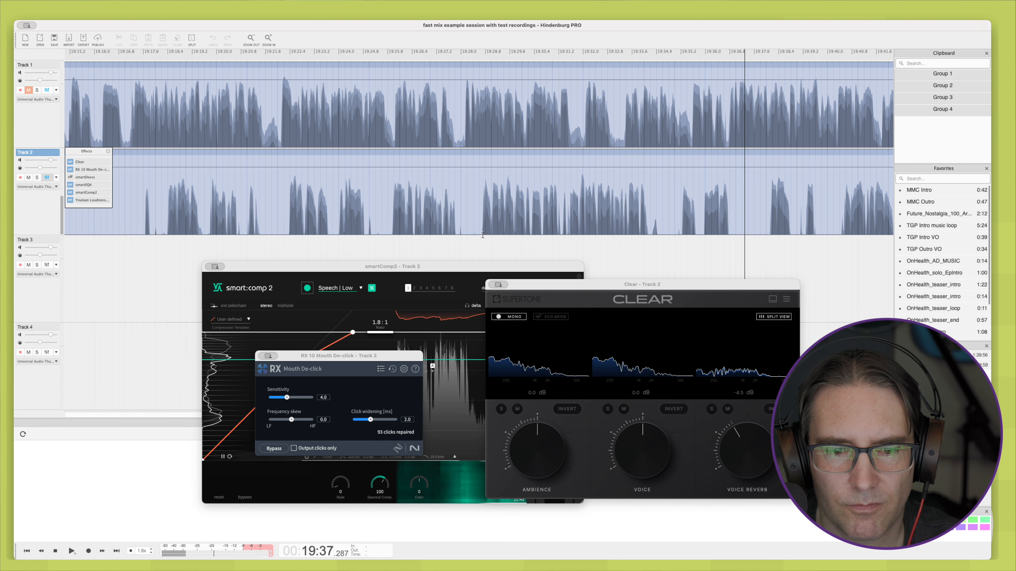